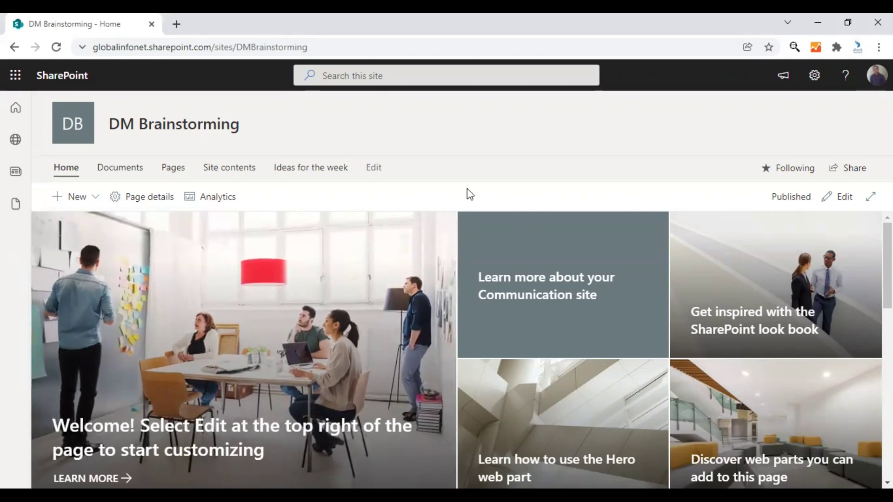
- Open the DM Brainstorming site's Pages library from the top navigation
left_click(176, 173)
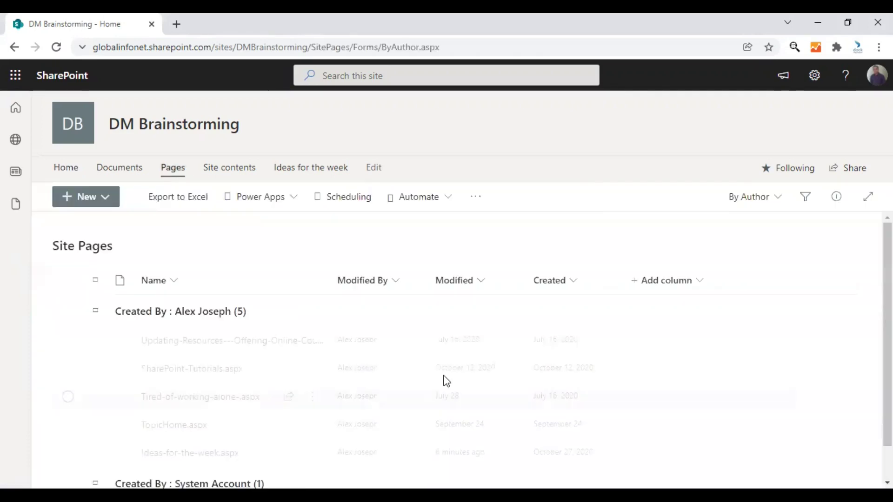
scroll(279, 393, "down", 1)
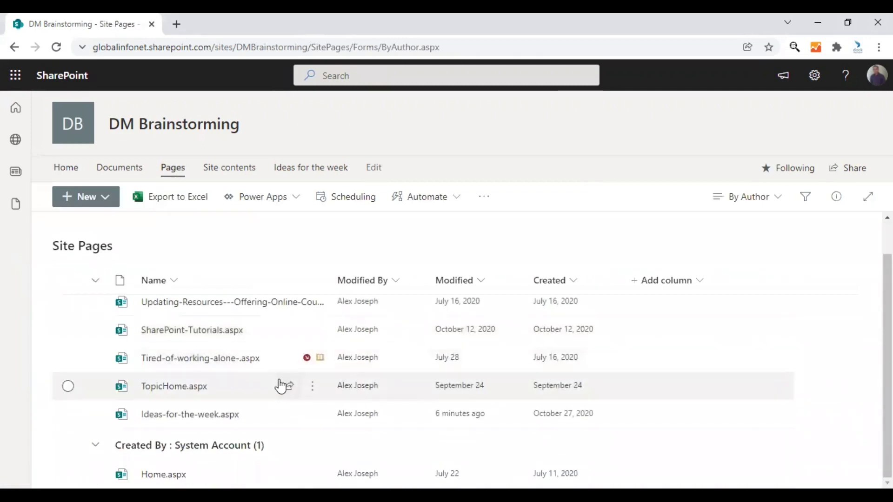
scroll(333, 404, "up", 1)
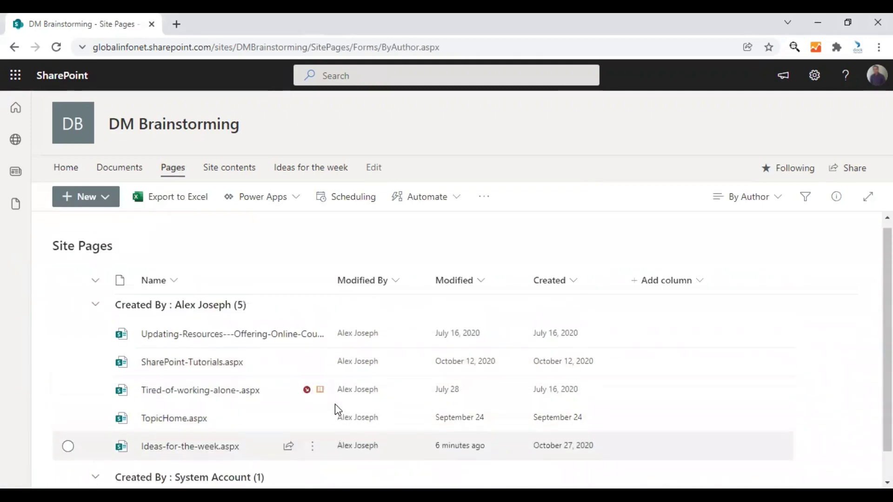
scroll(248, 401, "down", 1)
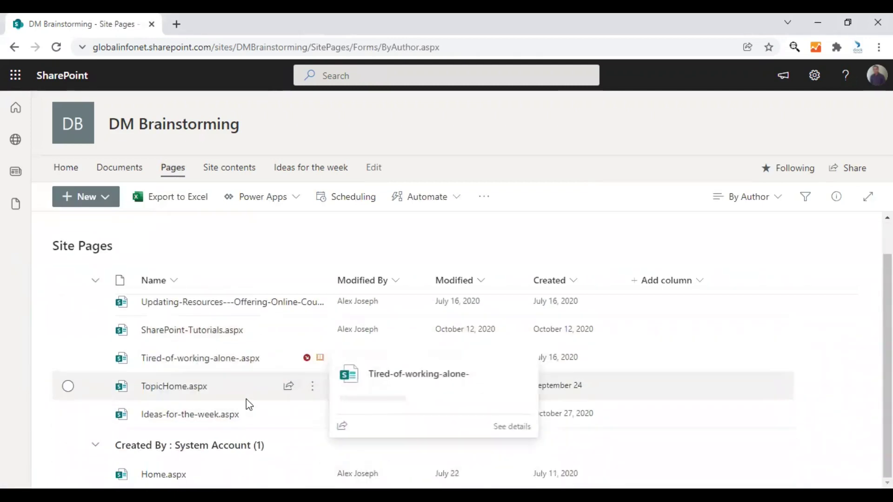
- Open Ideas-for-the-week.aspx from the Site Pages list
left_click(199, 416)
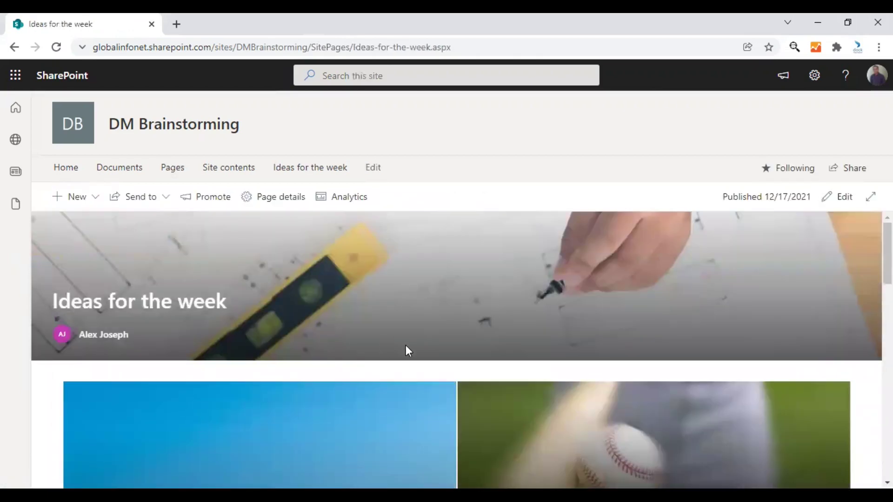
scroll(477, 369, "down", 1)
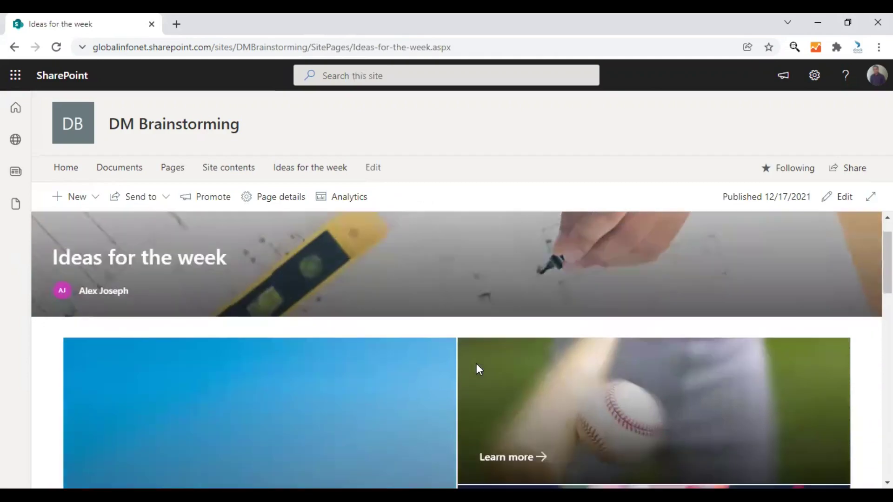
scroll(477, 369, "down", 2)
scroll(476, 369, "down", 2)
scroll(476, 370, "down", 2)
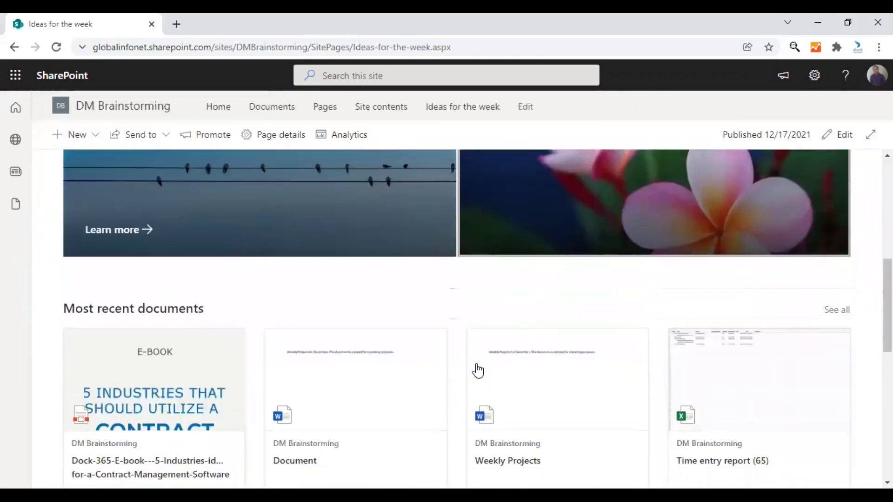
scroll(477, 369, "up", 3)
scroll(476, 370, "up", 2)
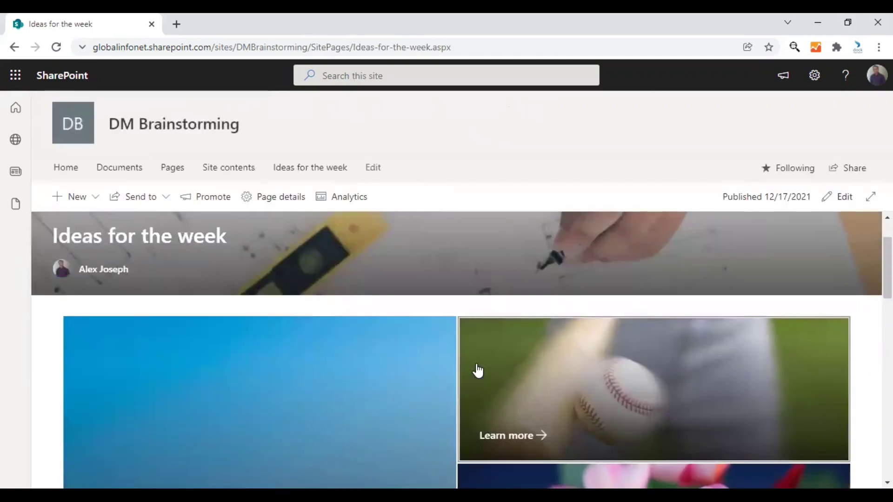
scroll(477, 370, "up", 1)
scroll(477, 371, "down", 1)
scroll(477, 369, "down", 2)
scroll(477, 368, "down", 3)
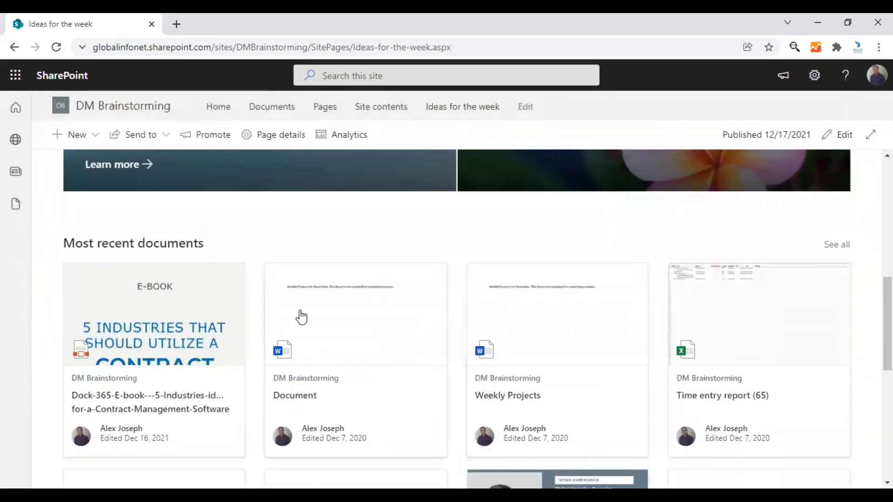
scroll(301, 317, "down", 2)
scroll(301, 317, "down", 1)
scroll(300, 317, "down", 3)
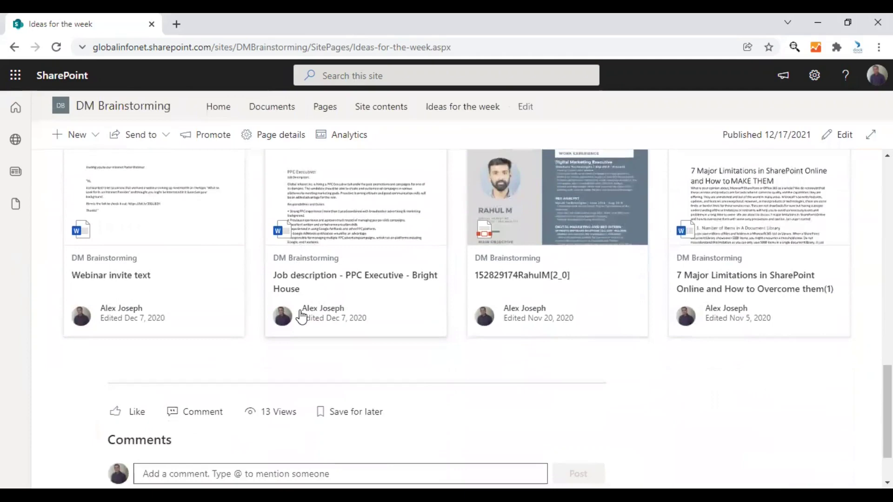
scroll(301, 317, "down", 1)
scroll(300, 317, "up", 4)
scroll(301, 317, "up", 3)
scroll(301, 317, "up", 1)
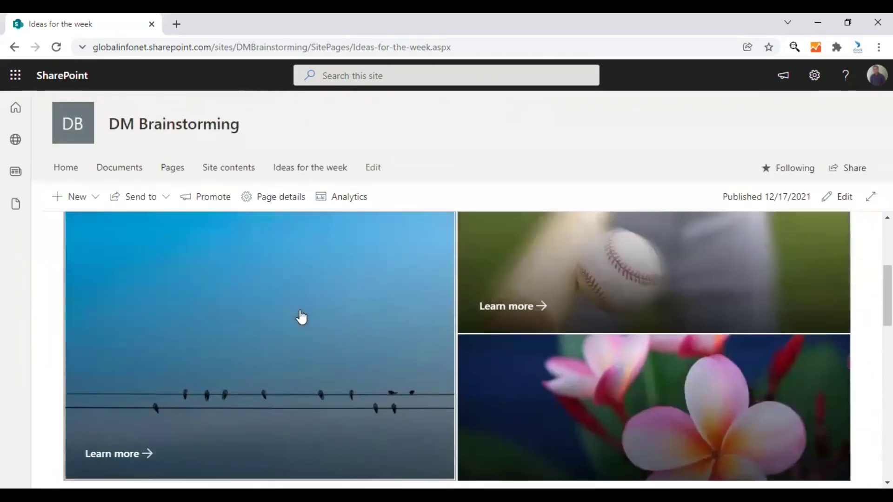
scroll(428, 326, "up", 1)
scroll(428, 326, "up", 2)
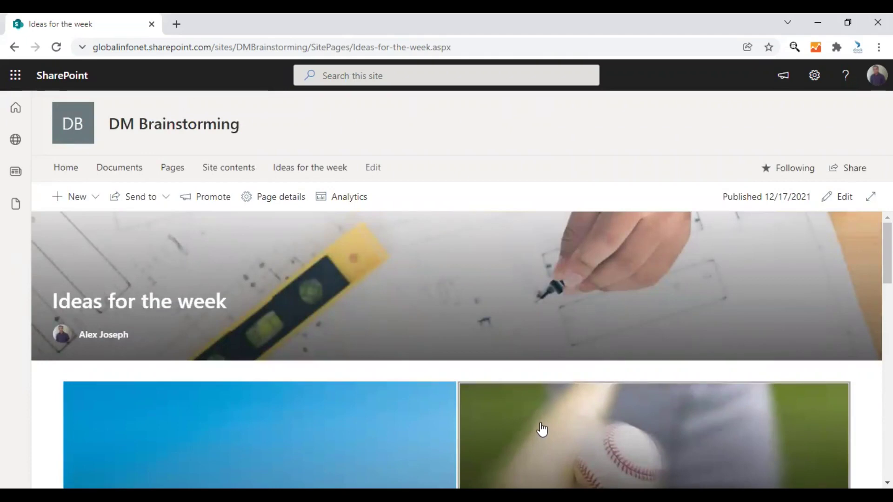
- Edit the Ideas for the week page and insert a one-column section below the banner
left_click(845, 198)
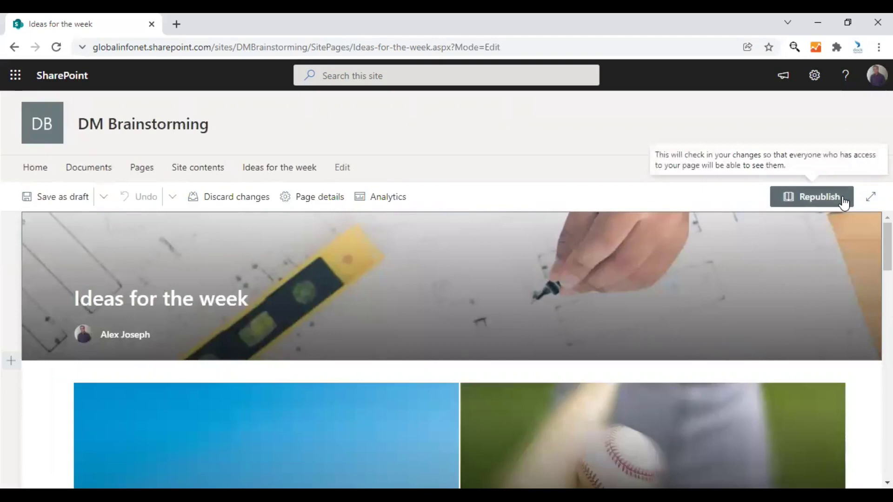
mouse_move(464, 305)
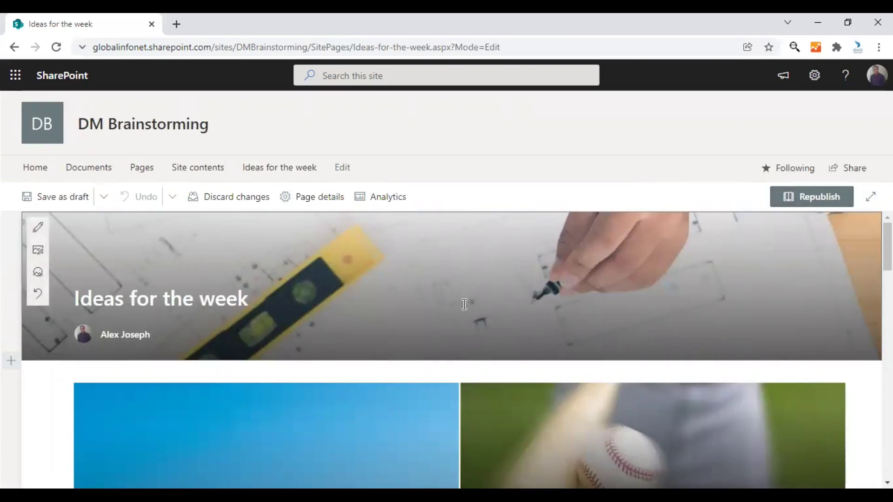
scroll(265, 310, "down", 1)
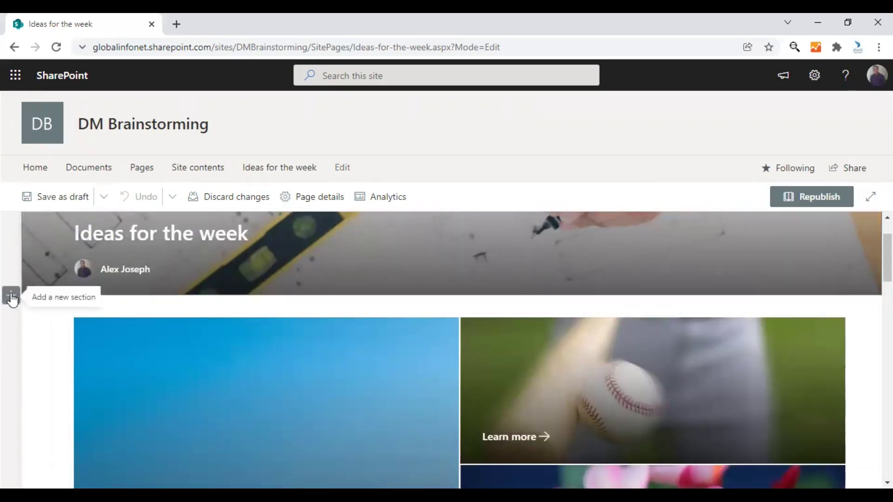
scroll(133, 304, "up", 1)
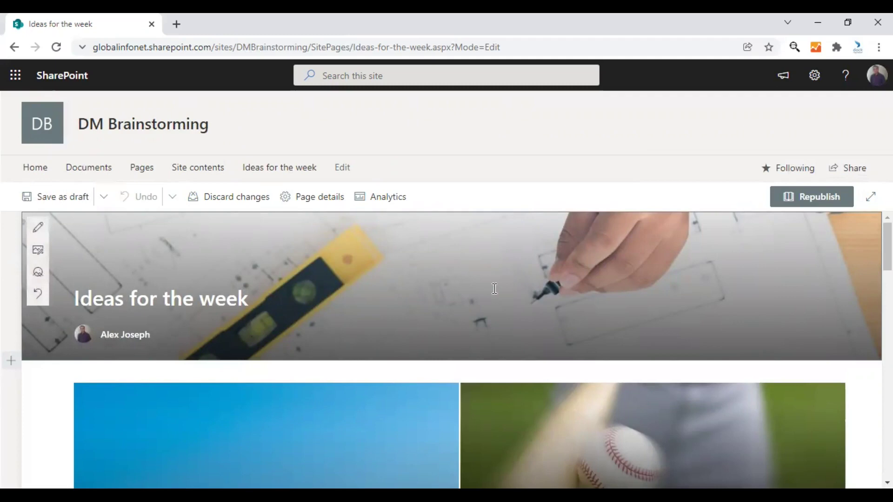
scroll(65, 369, "down", 1)
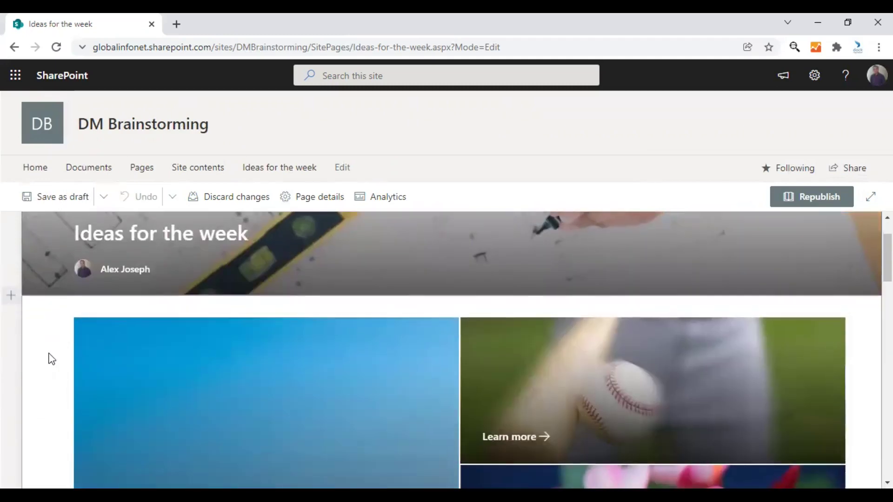
left_click(11, 297)
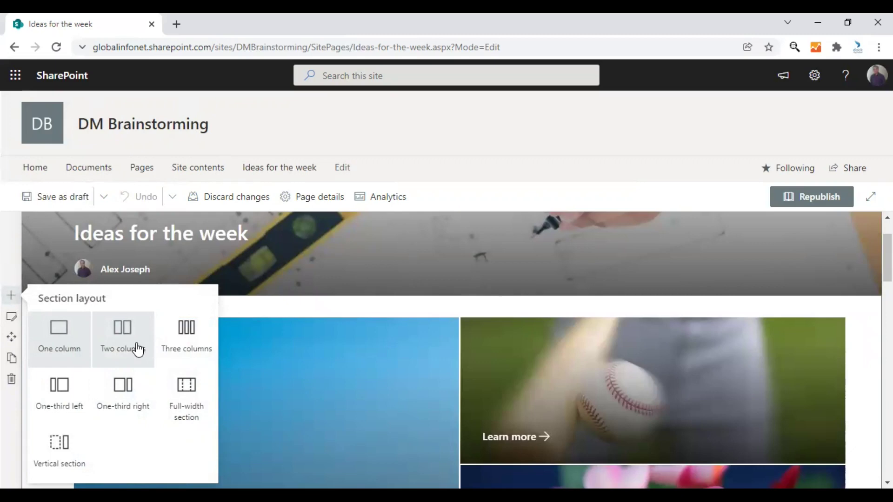
left_click(60, 341)
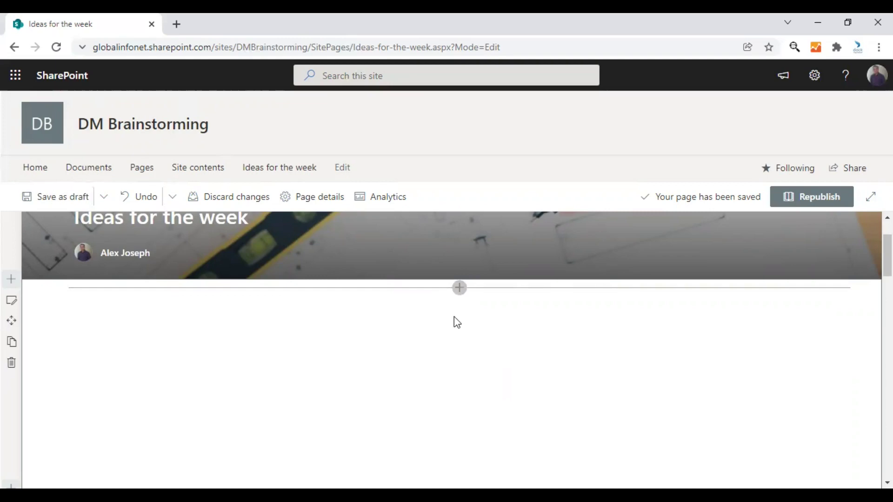
- Insert a Quick links web part into the new empty section
left_click(460, 288)
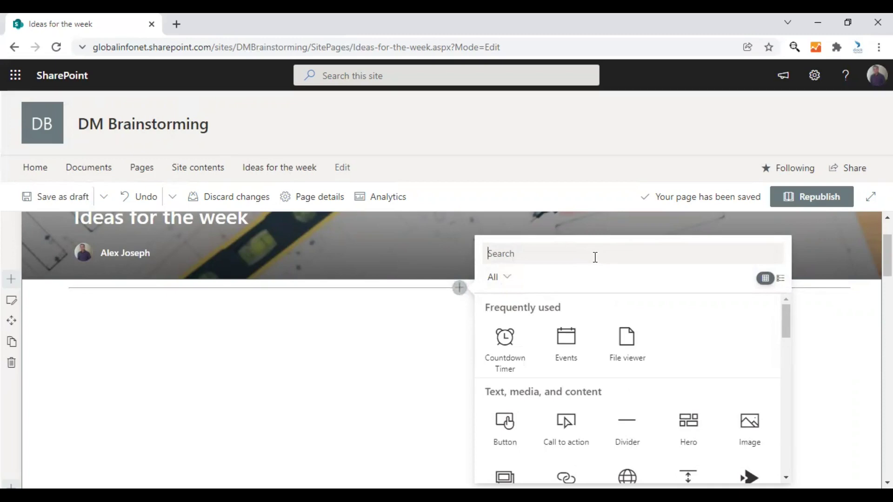
type("quick ")
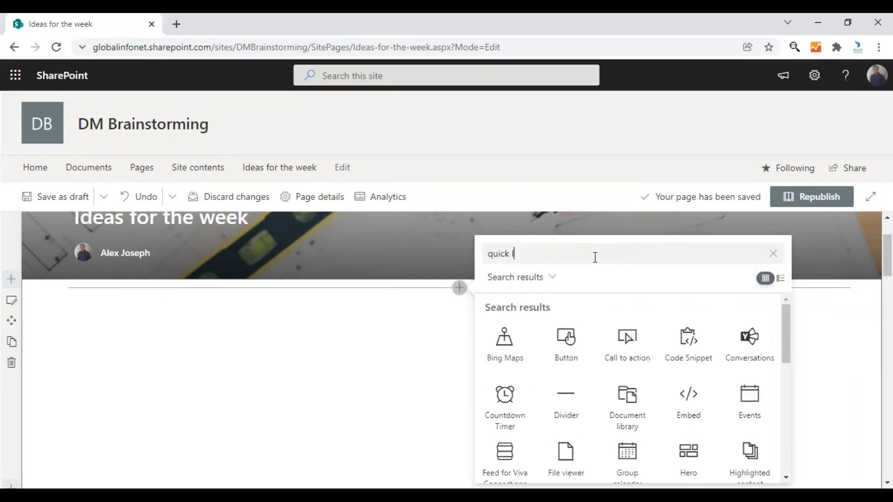
type("lin")
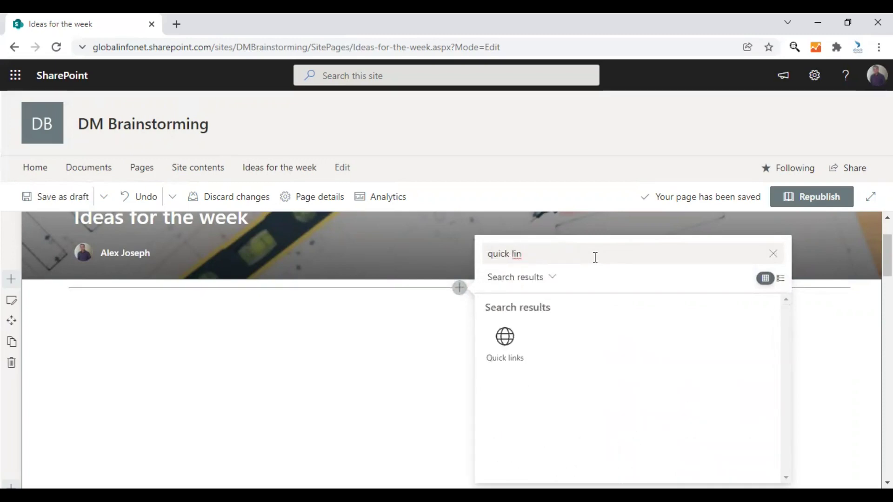
left_click(509, 342)
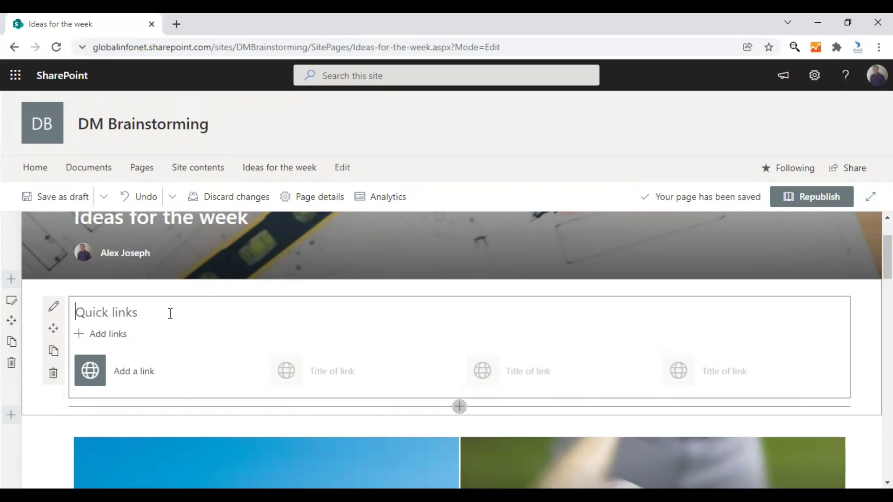
type("Fre")
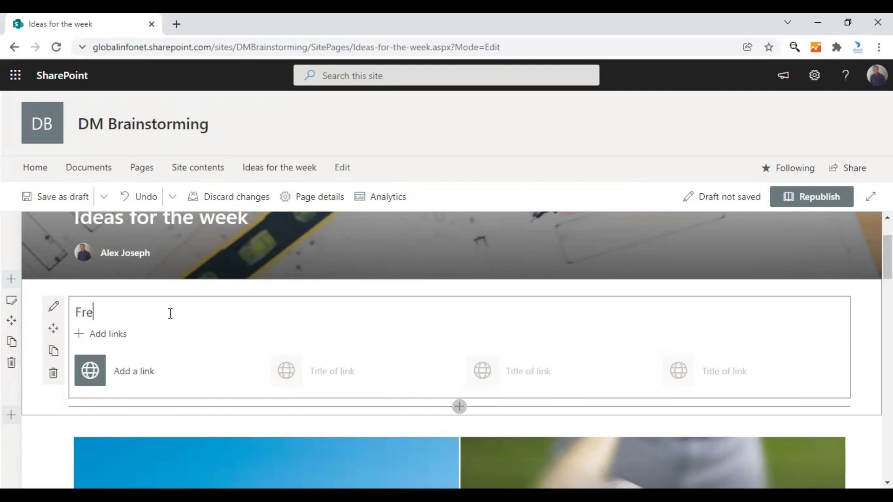
type("quent")
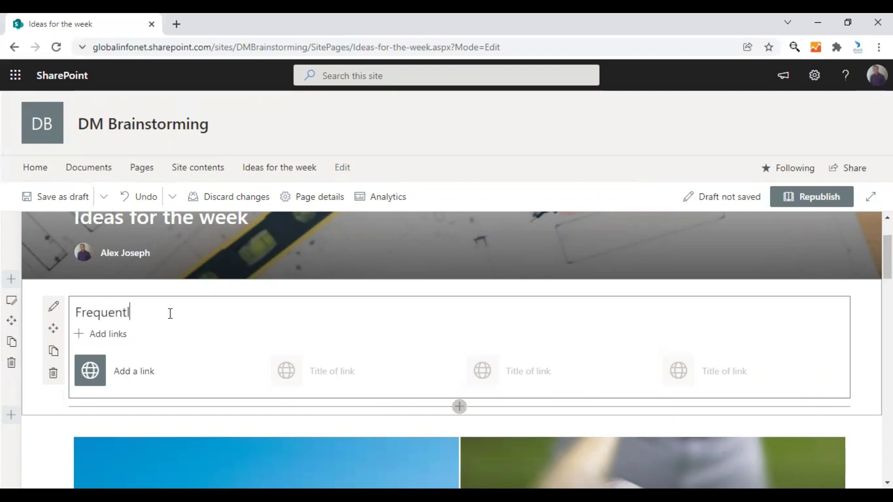
type("ly Use")
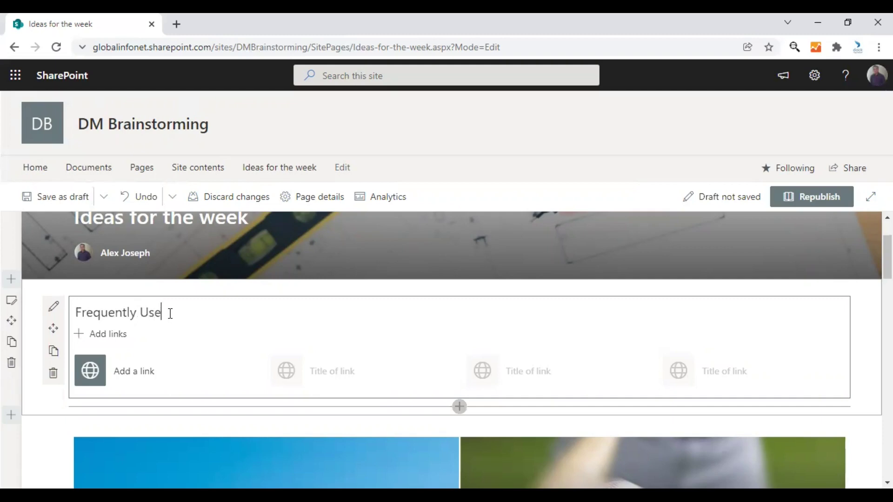
type("d Docum")
type("ents")
- Insert the SharePoint Tutorials page from Recent items as the first quick link
left_click(126, 378)
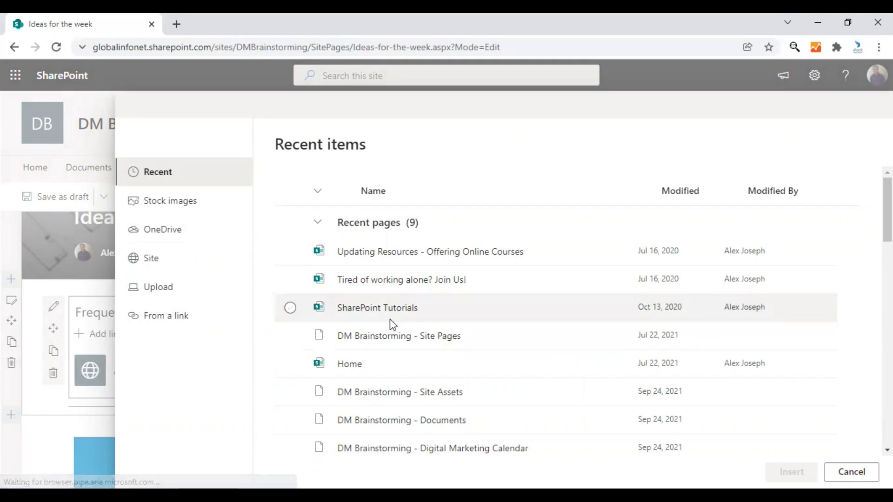
left_click(292, 308)
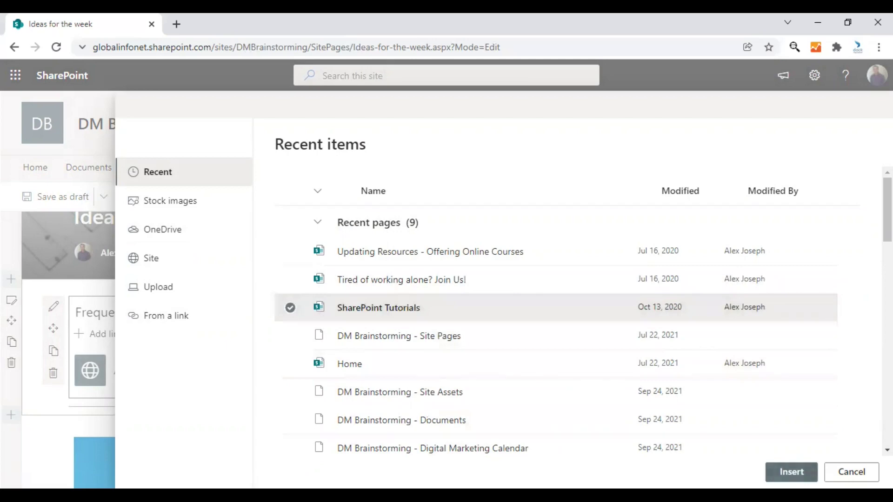
left_click(792, 472)
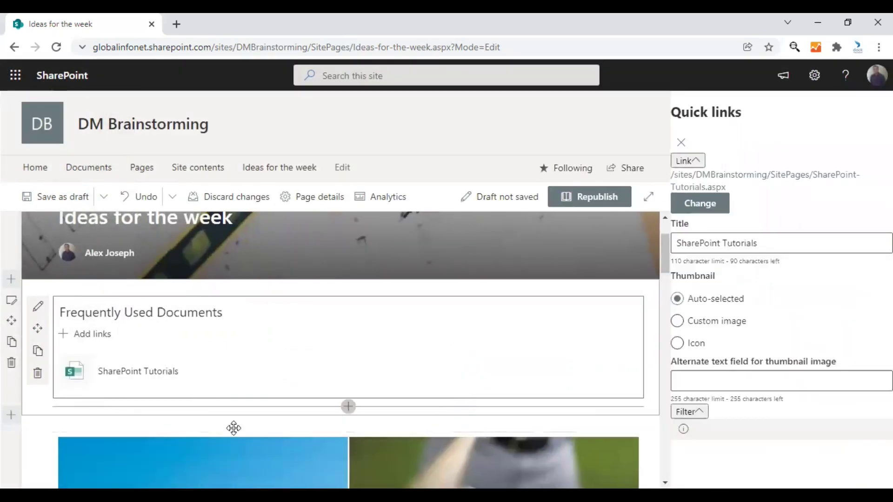
- Insert 'DM Brainstorming - Digital Marketing Calendar' from Recent items as the second link
left_click(85, 337)
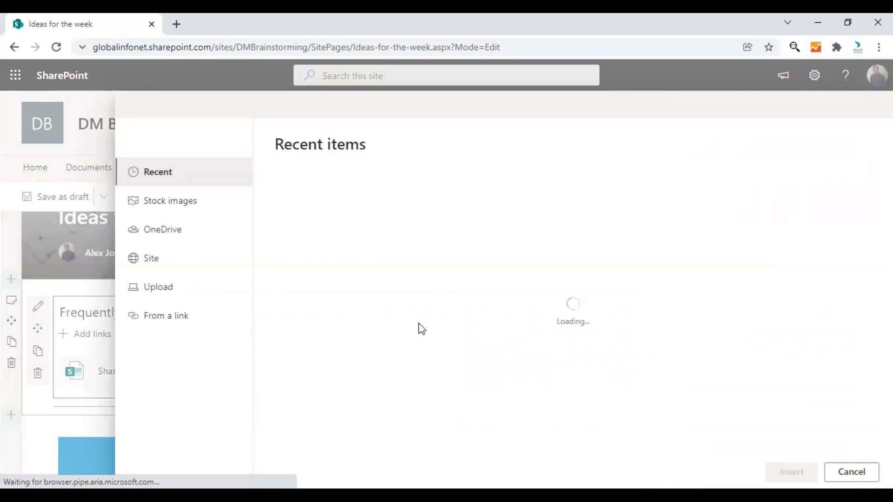
scroll(418, 323, "down", 1)
scroll(419, 322, "down", 2)
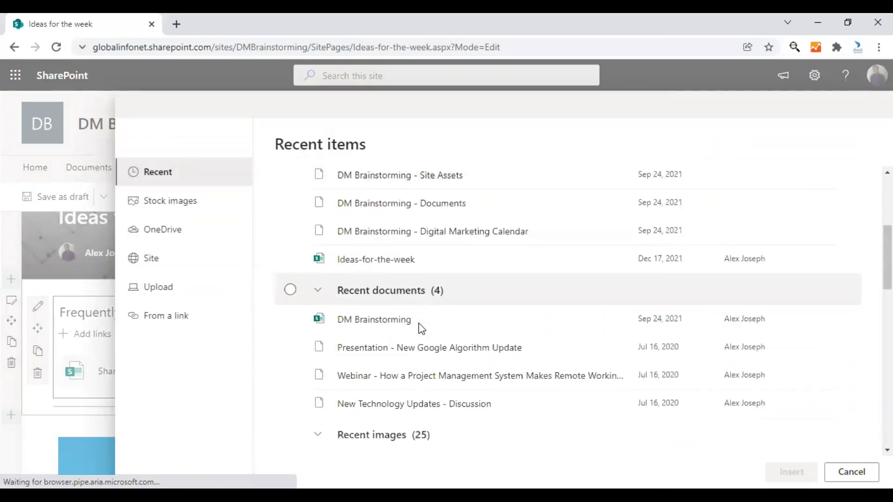
scroll(419, 323, "down", 2)
scroll(419, 324, "down", 1)
scroll(419, 323, "down", 3)
scroll(418, 323, "down", 2)
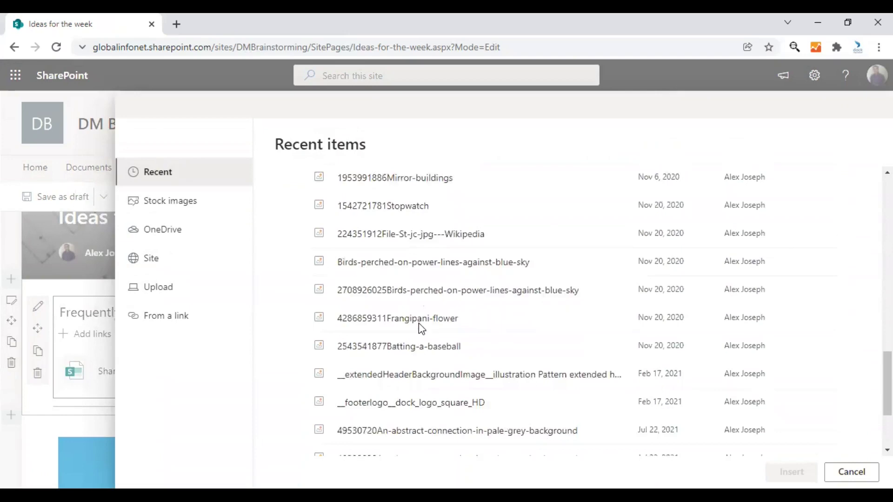
scroll(419, 323, "down", 2)
scroll(419, 323, "up", 4)
scroll(419, 323, "up", 3)
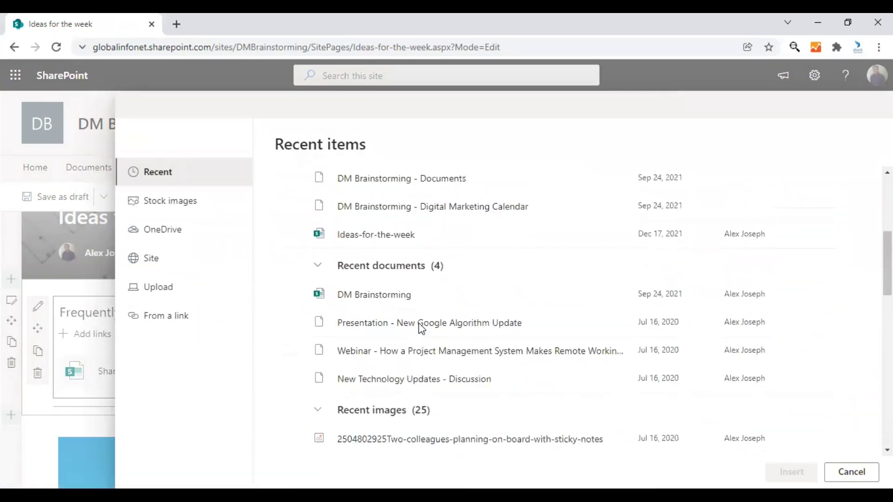
scroll(418, 323, "up", 2)
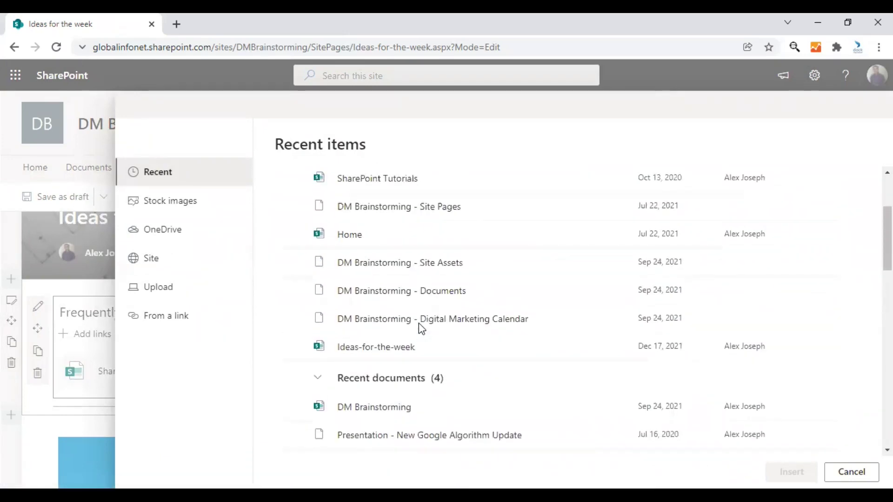
left_click(290, 320)
left_click(791, 472)
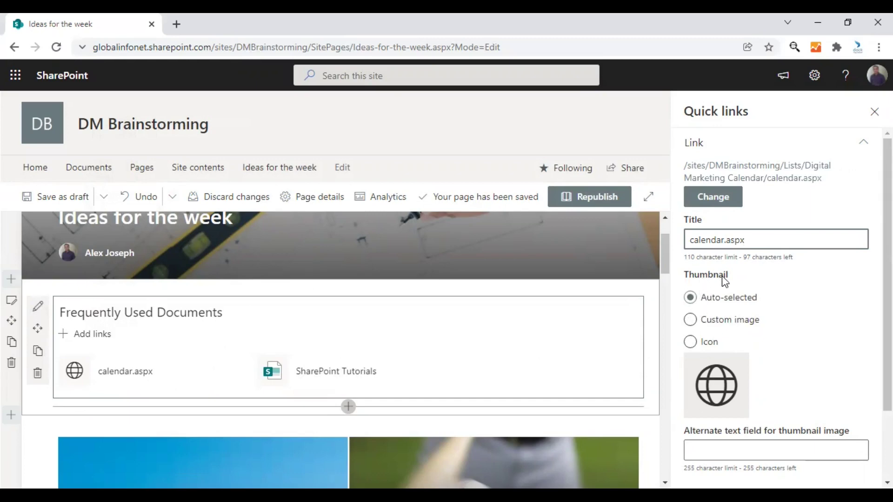
left_click(691, 343)
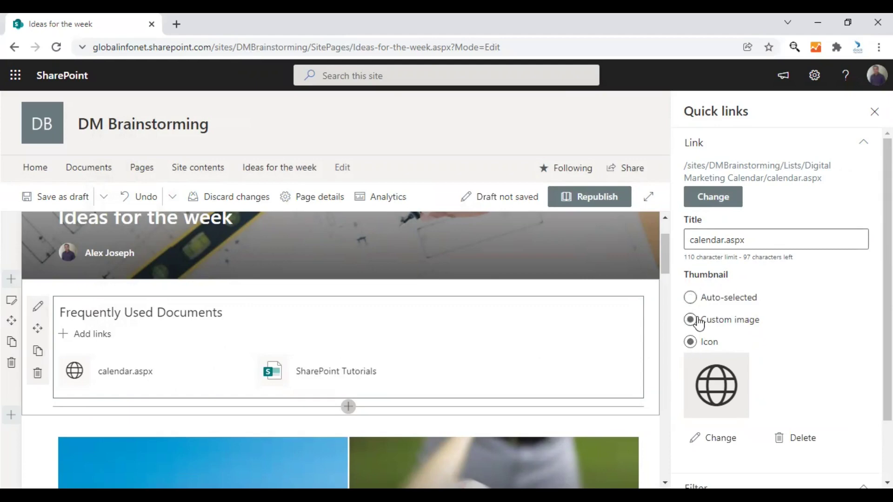
left_click(690, 300)
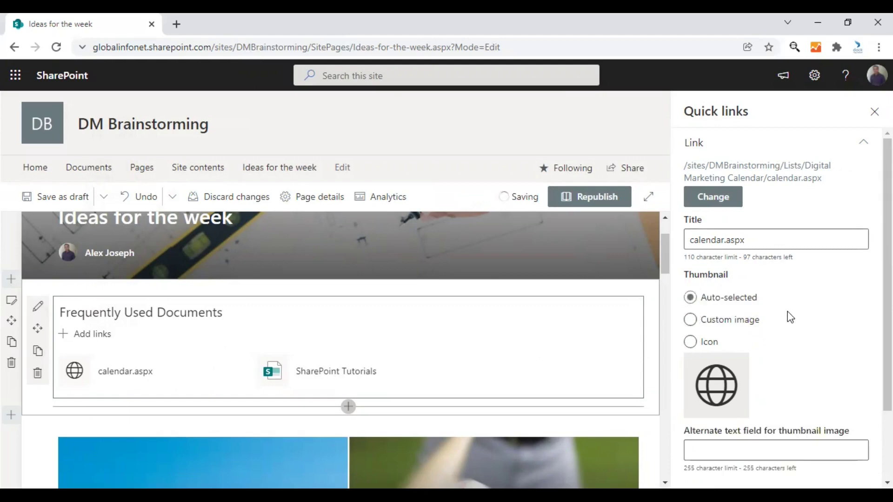
scroll(789, 317, "down", 2)
scroll(790, 368, "up", 2)
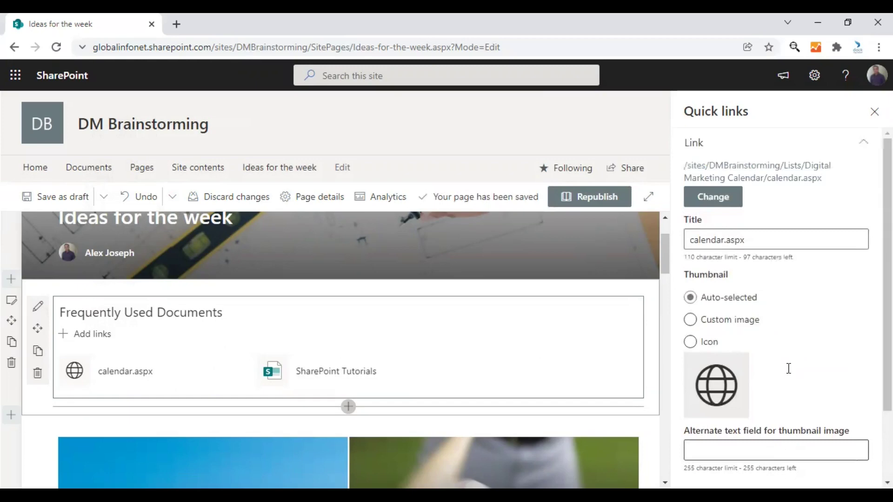
- Upload the Dock-365-s-Product-Supply-Contract-Template PDF from the computer as the third link
left_click(78, 336)
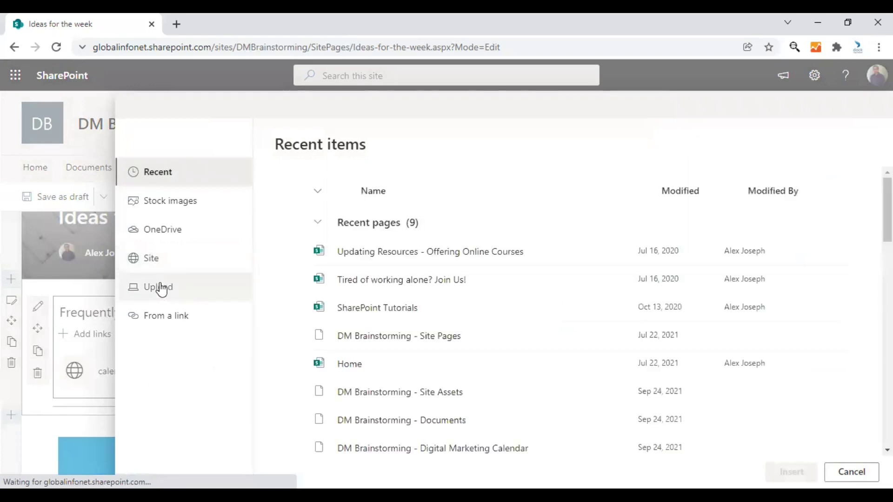
left_click(159, 237)
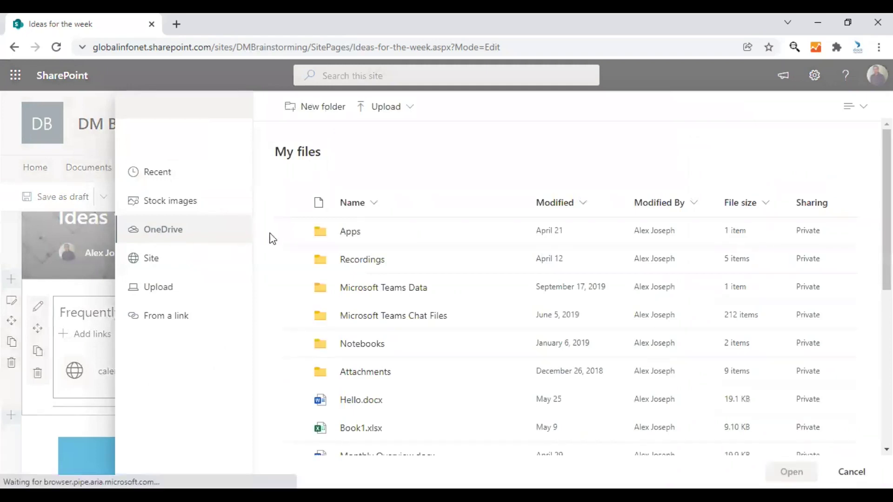
scroll(389, 371, "down", 2)
scroll(389, 370, "down", 2)
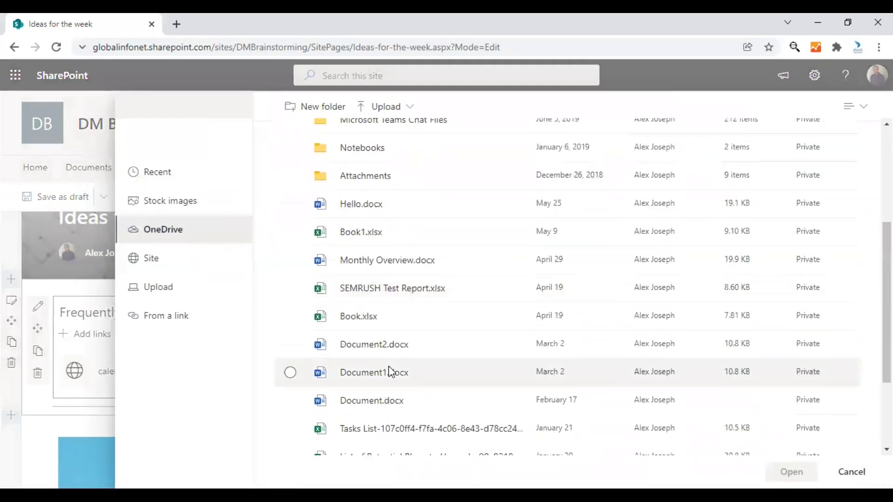
left_click(164, 291)
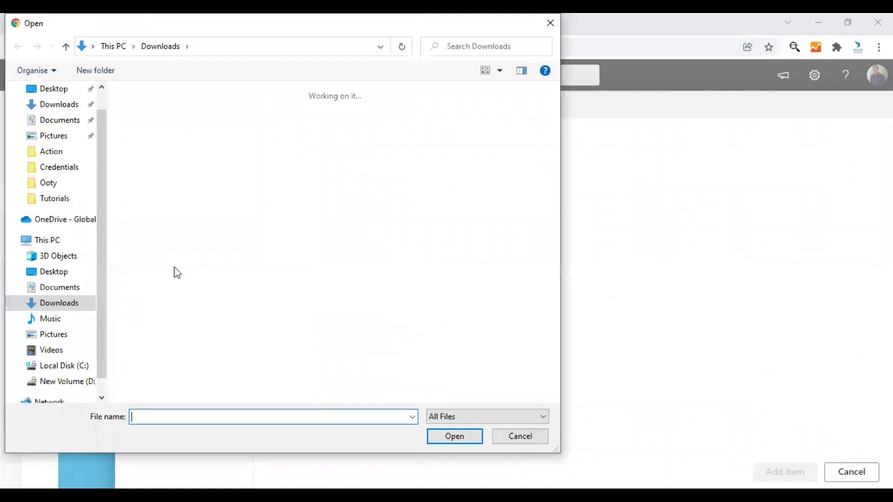
scroll(319, 307, "down", 5)
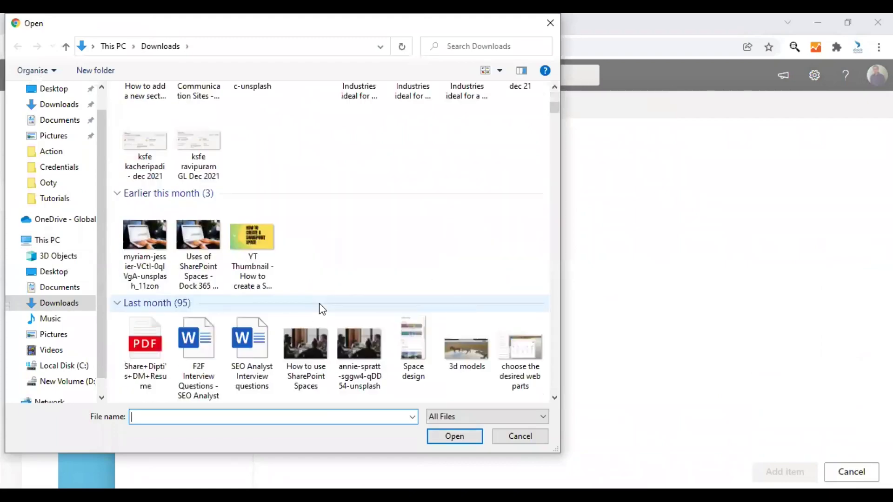
scroll(320, 307, "down", 3)
scroll(320, 307, "down", 3)
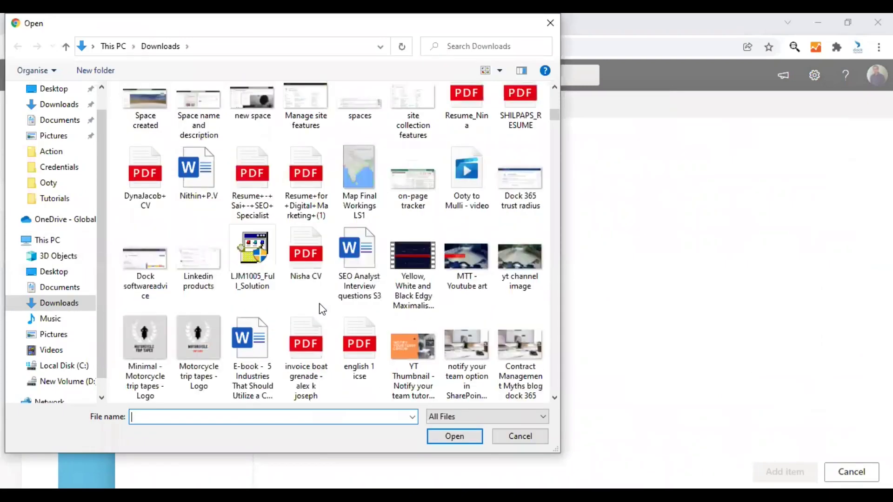
scroll(461, 182, "down", 3)
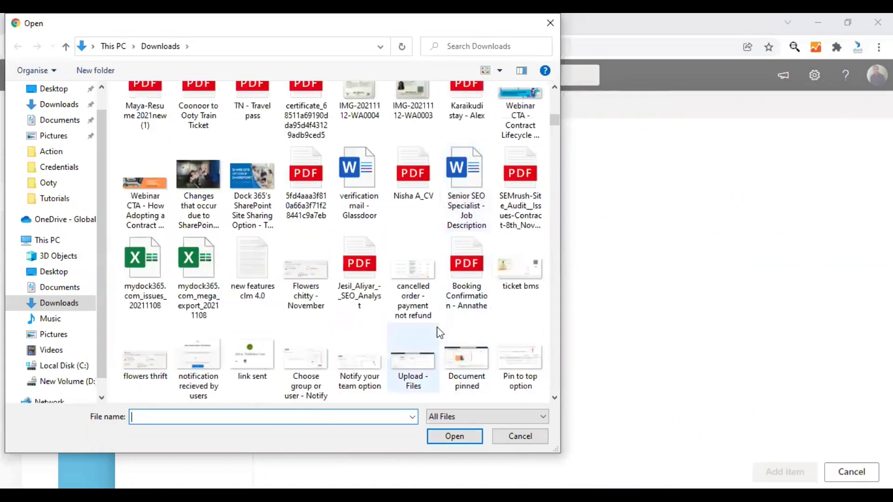
scroll(440, 333, "down", 5)
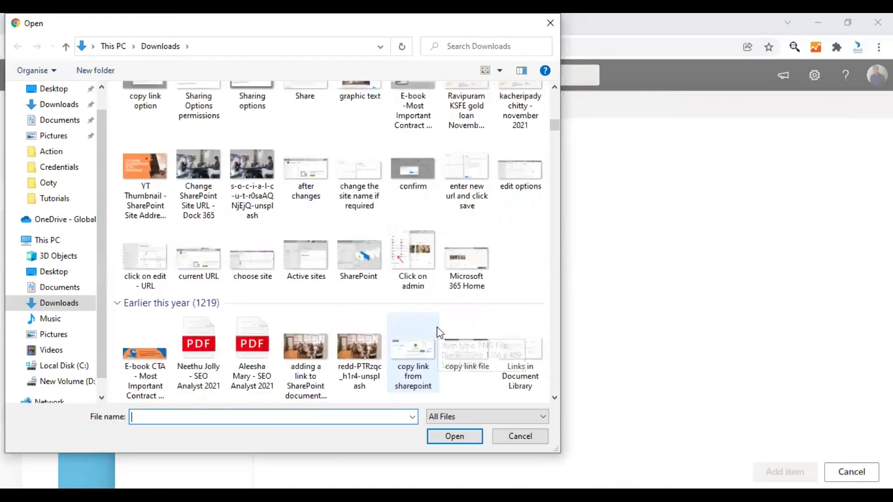
scroll(439, 332, "down", 3)
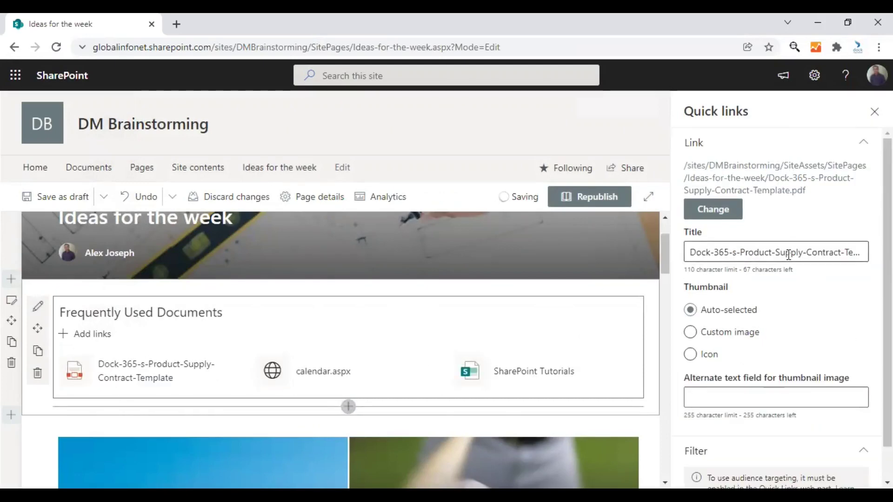
- Remove 'Product-Supply-' from the PDF link title and close the link settings
left_click_drag(807, 252, 750, 255)
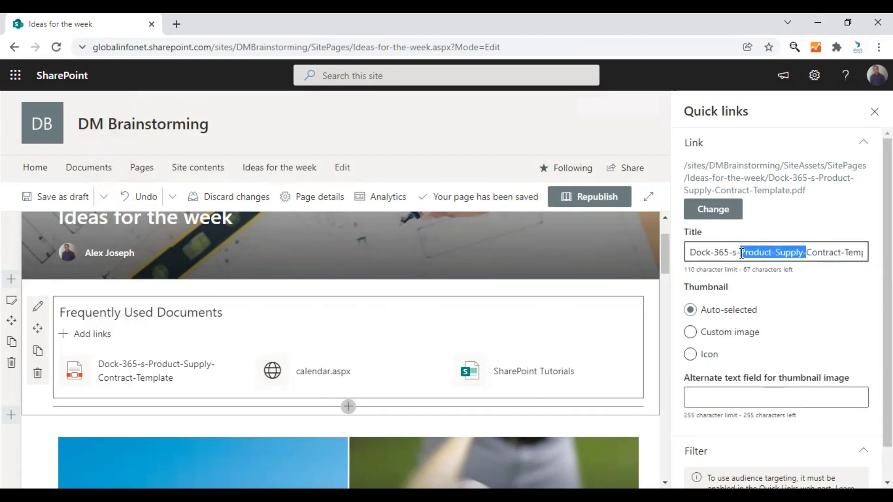
key("BackSpace")
left_click(837, 283)
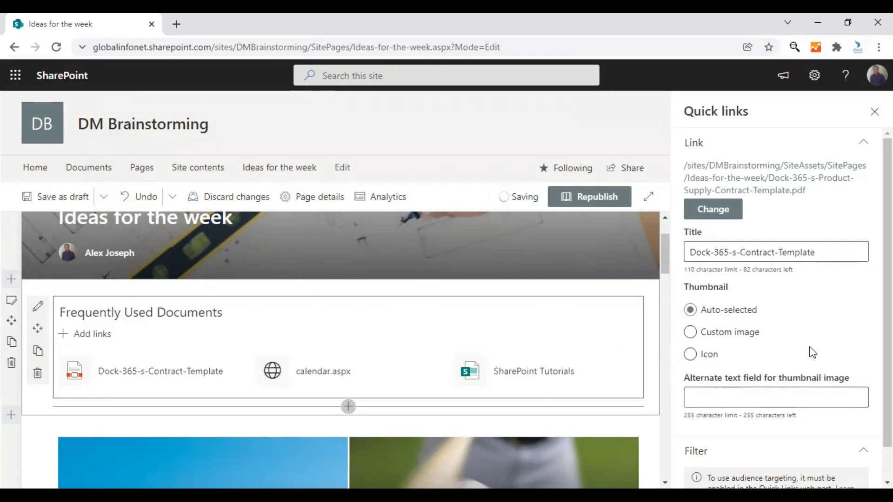
scroll(822, 353, "down", 1)
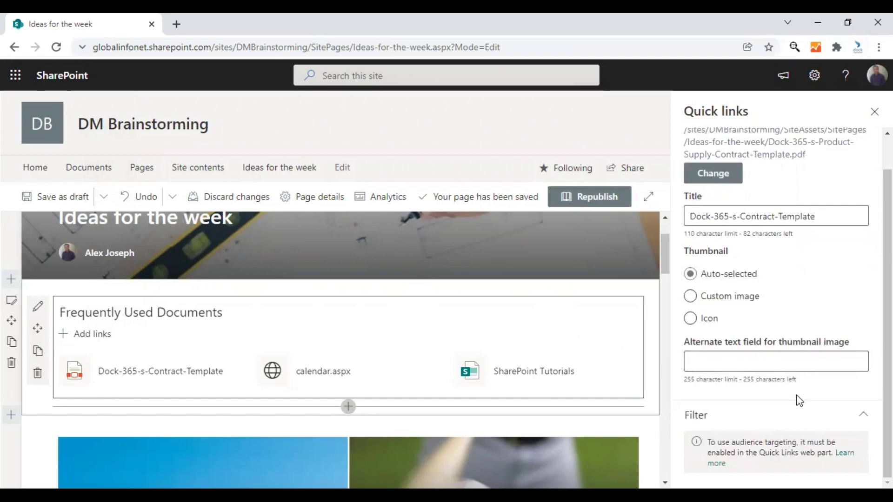
scroll(799, 400, "up", 1)
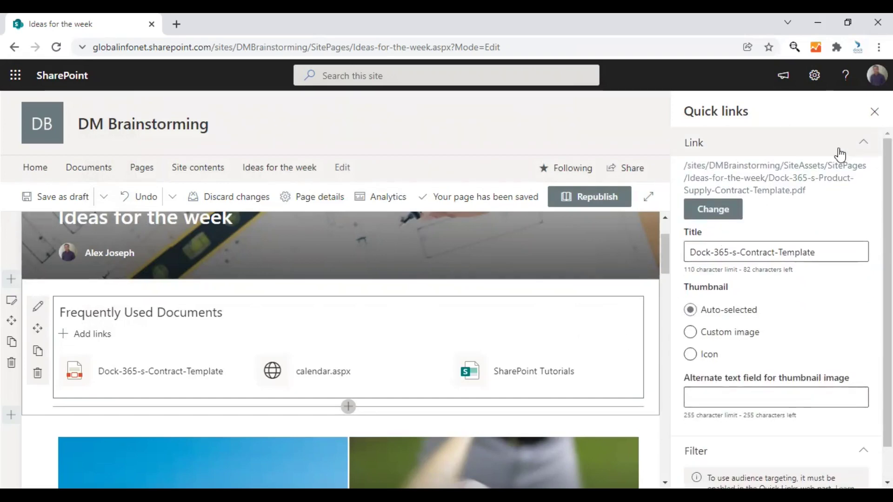
left_click(875, 111)
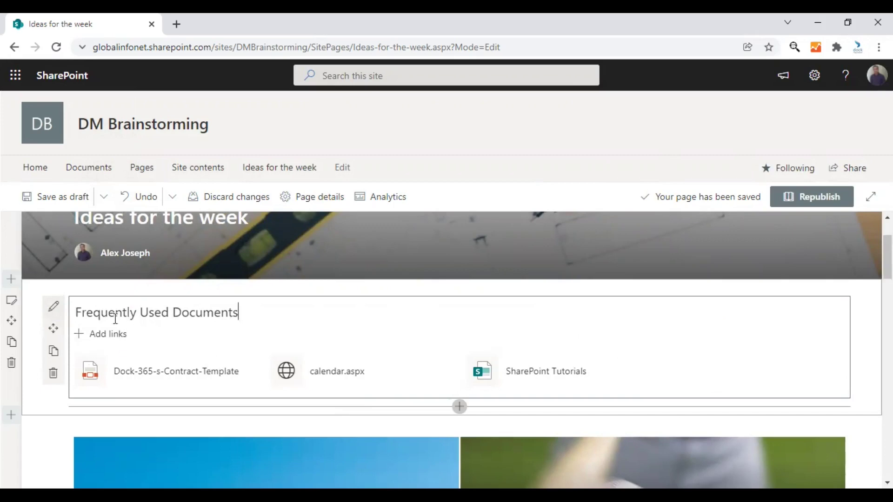
- Try the Filmstrip, Grid, Compact, List and Tiles layouts for the Quick links web part
left_click(54, 308)
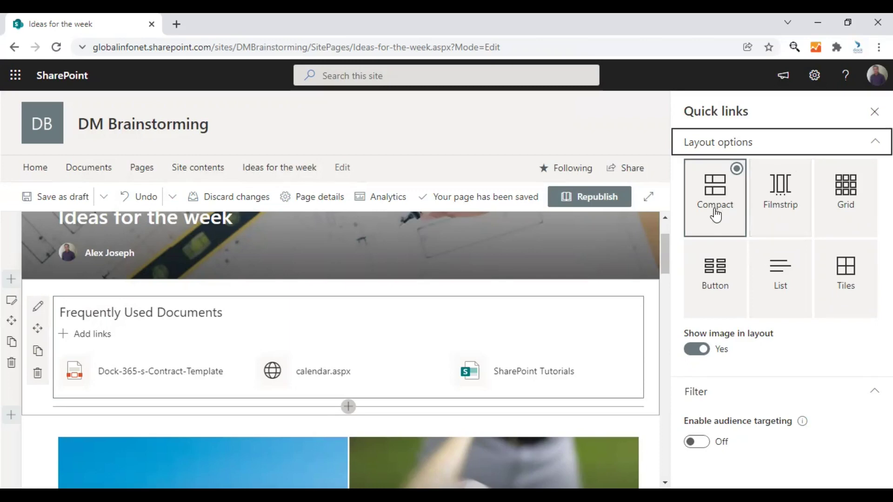
left_click(791, 185)
scroll(426, 382, "down", 1)
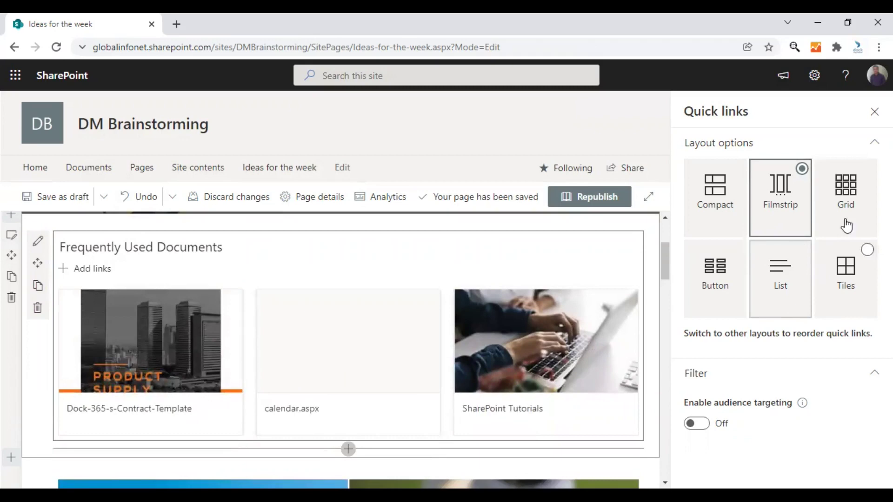
left_click(861, 186)
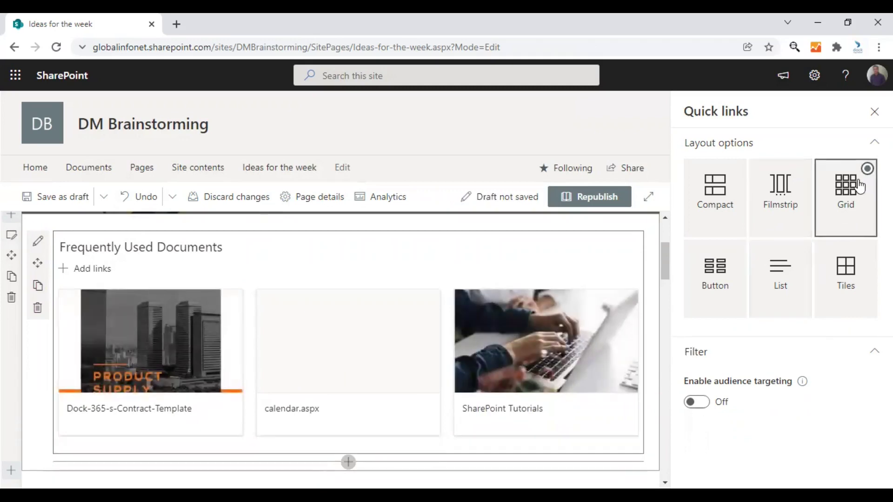
left_click(714, 282)
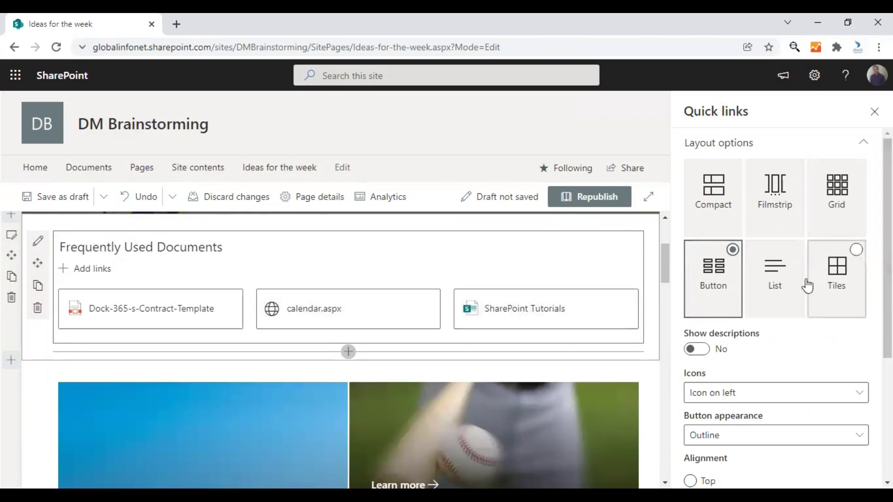
left_click(792, 259)
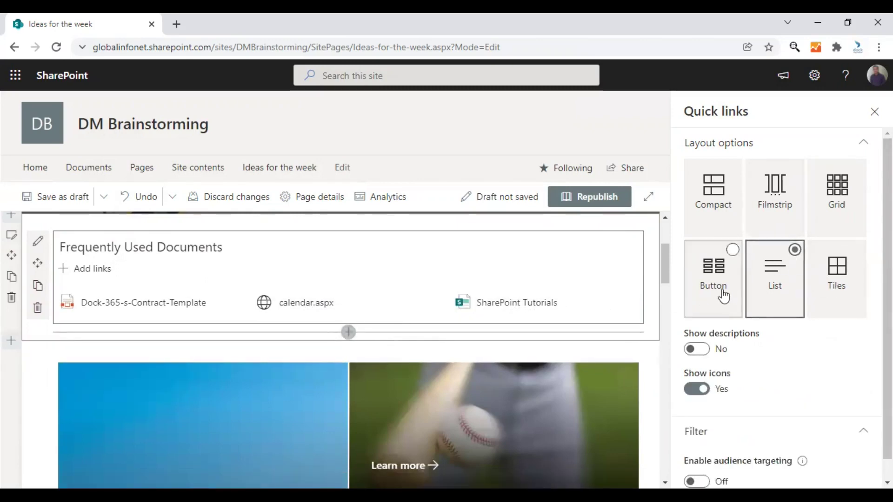
left_click(838, 275)
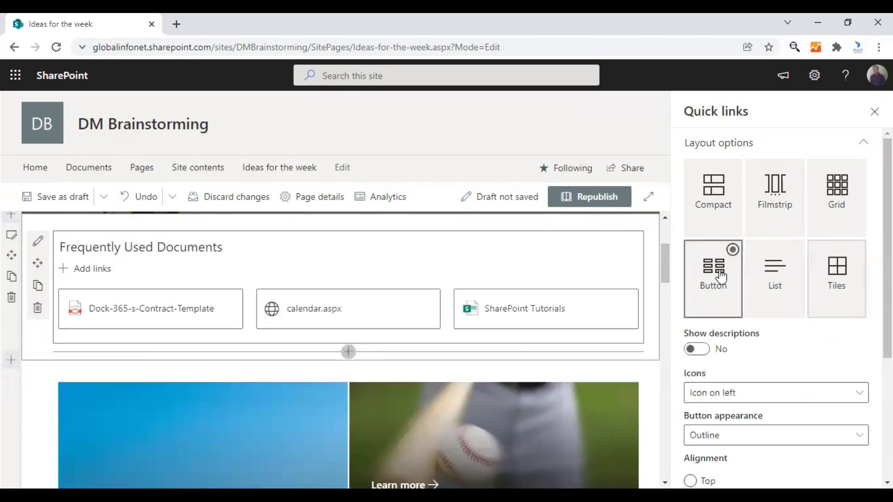
- Switch to the Button layout, toggling Show descriptions but leaving them hidden
left_click(721, 277)
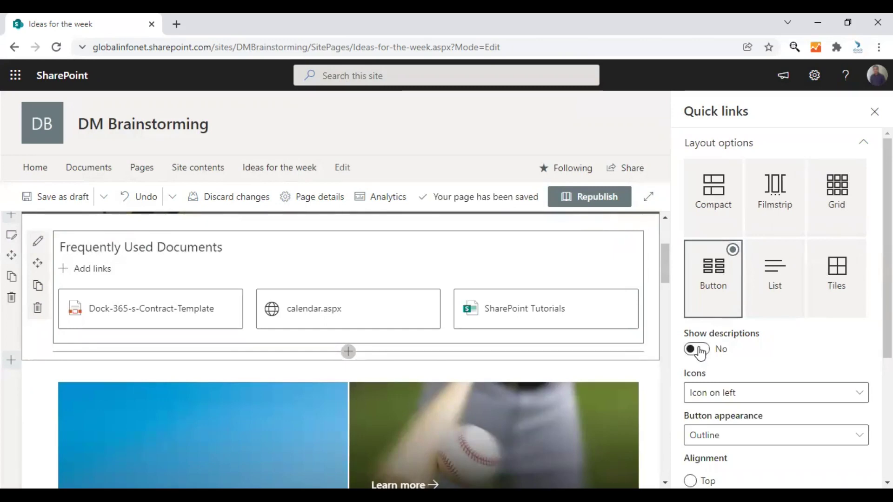
left_click(698, 350)
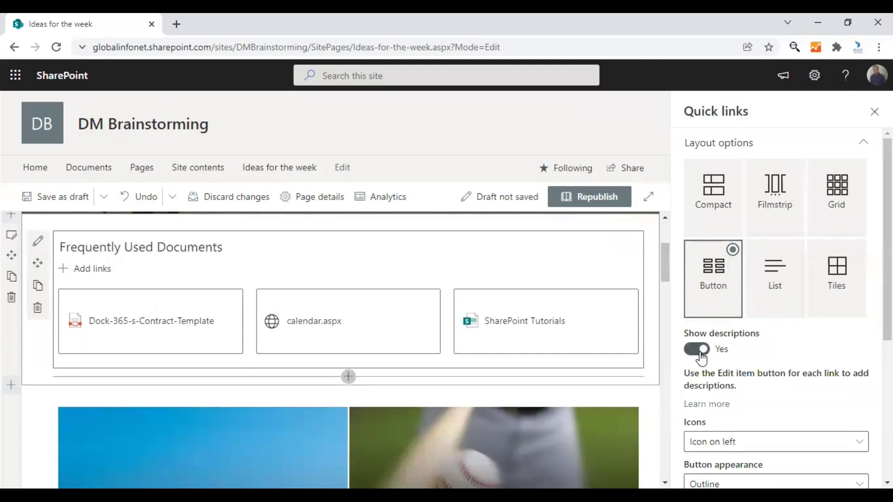
left_click(700, 355)
left_click(701, 356)
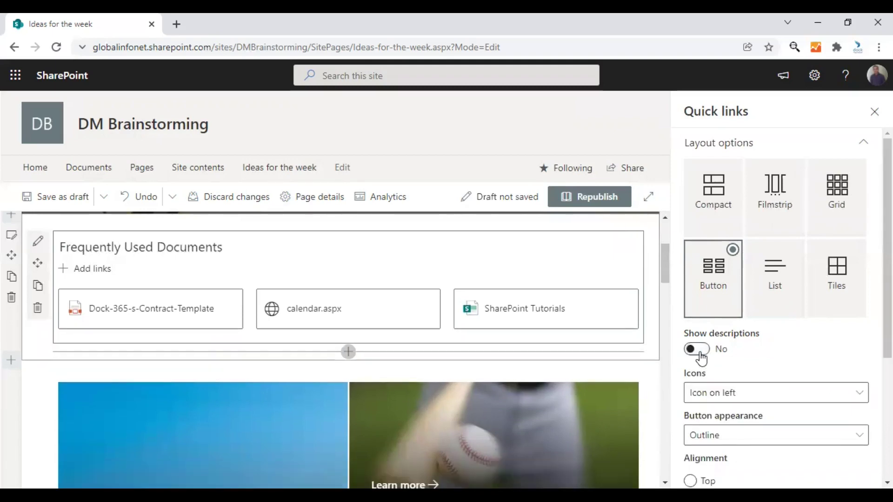
scroll(754, 349, "down", 1)
scroll(754, 293, "down", 1)
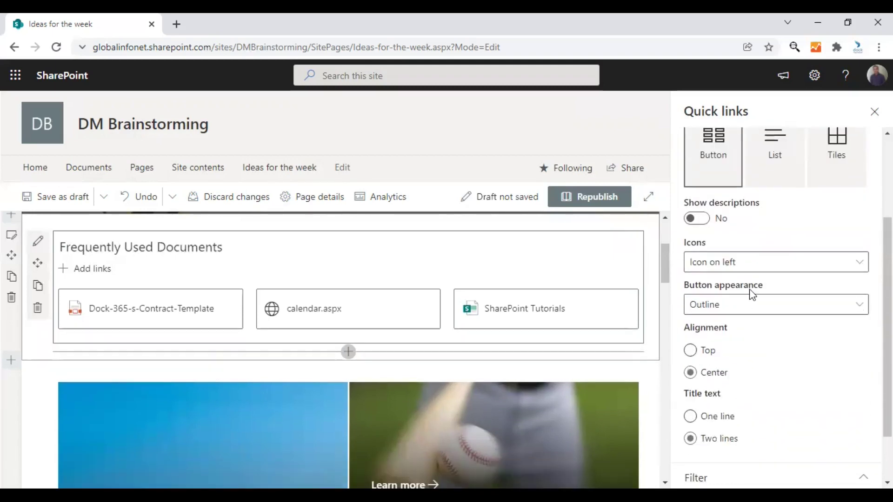
- Try grey fill and no fill, then set the button appearance to Outline
left_click(726, 311)
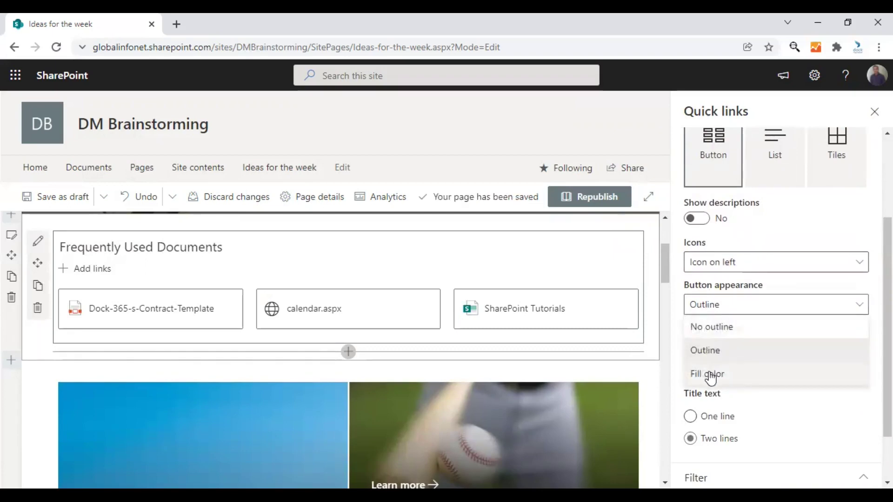
left_click(713, 372)
left_click(720, 310)
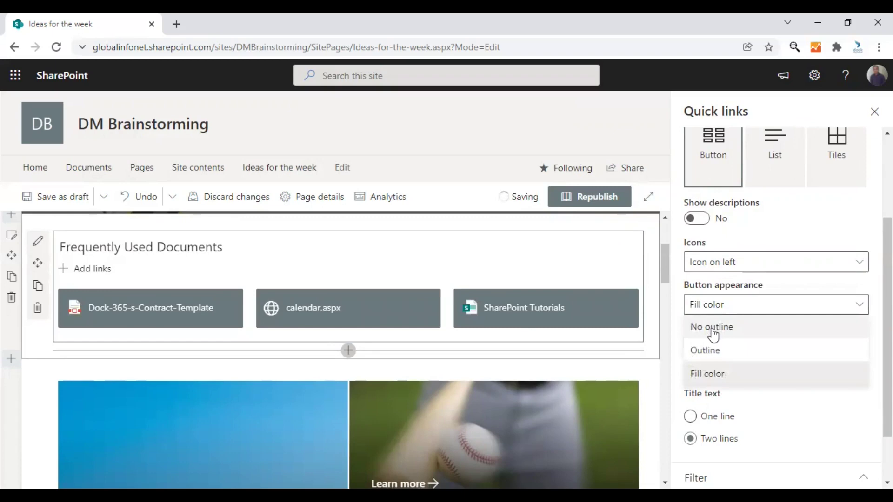
left_click(712, 334)
left_click(704, 305)
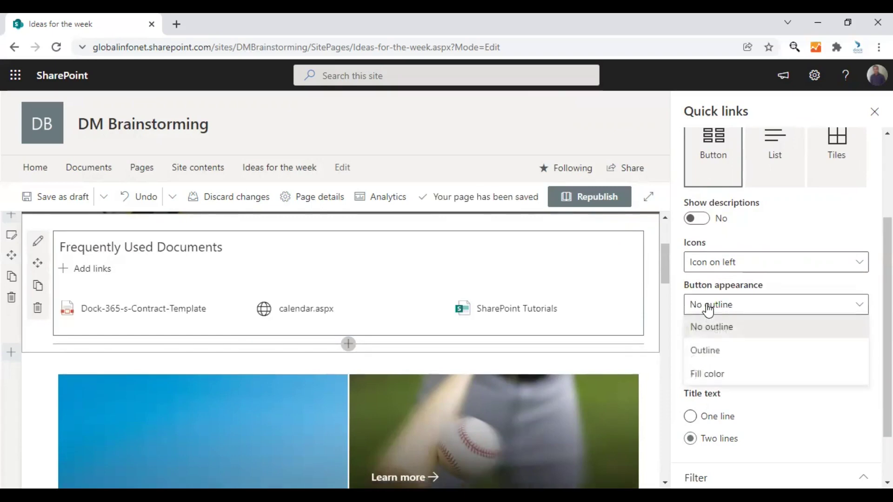
left_click(711, 348)
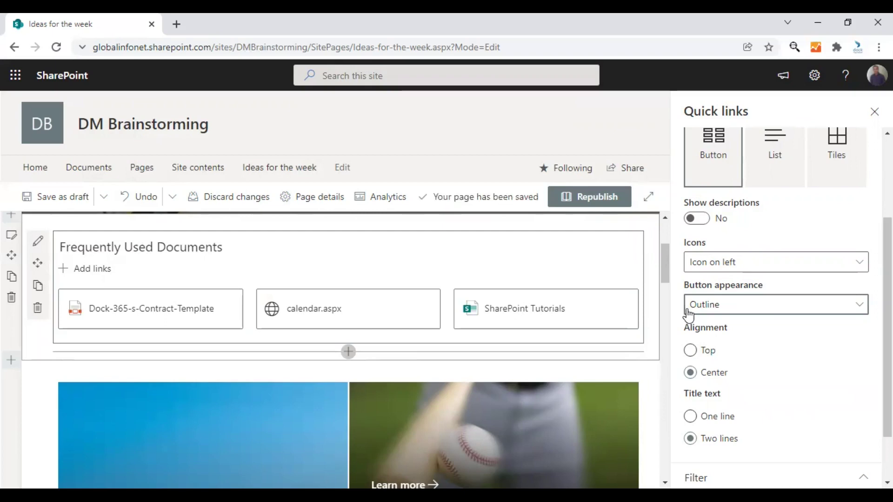
- Align button text to Top, limit titles to one line, and leave audience targeting off
left_click(707, 352)
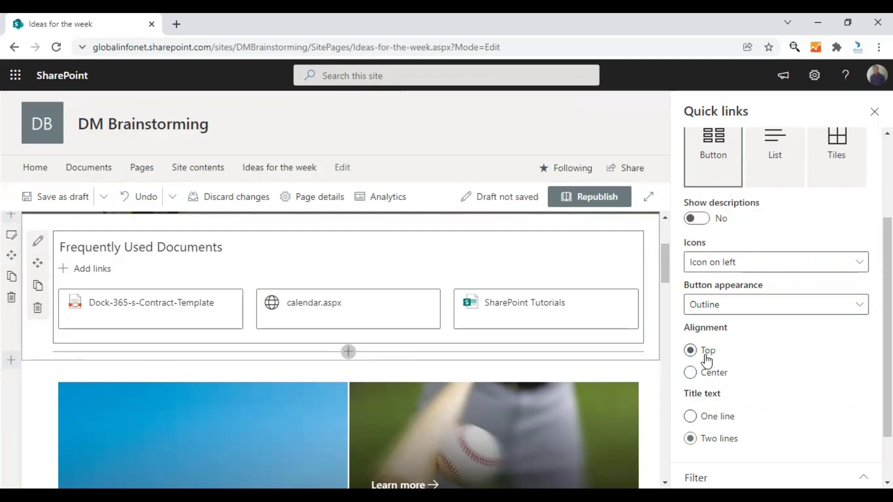
scroll(779, 368, "down", 2)
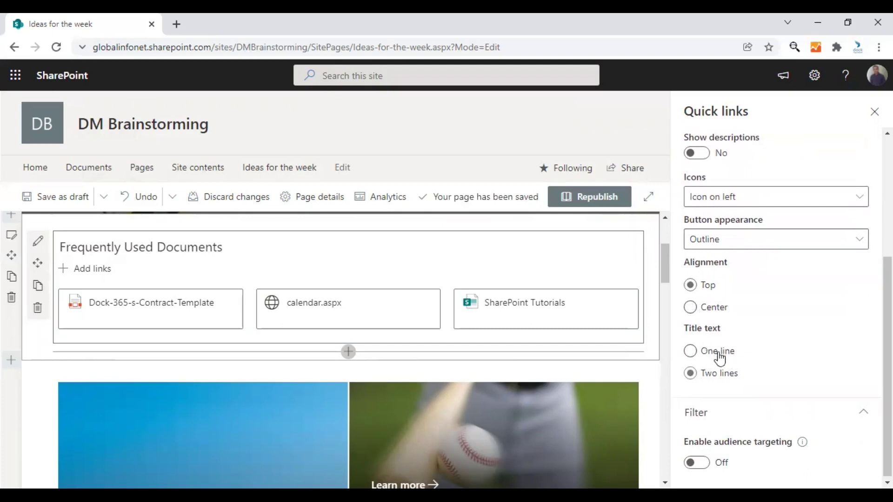
left_click(718, 352)
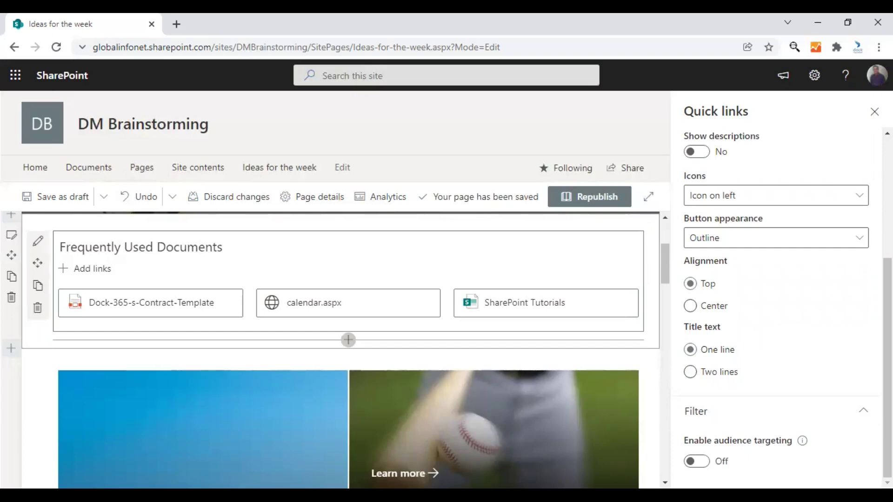
left_click(697, 462)
scroll(791, 375, "up", 3)
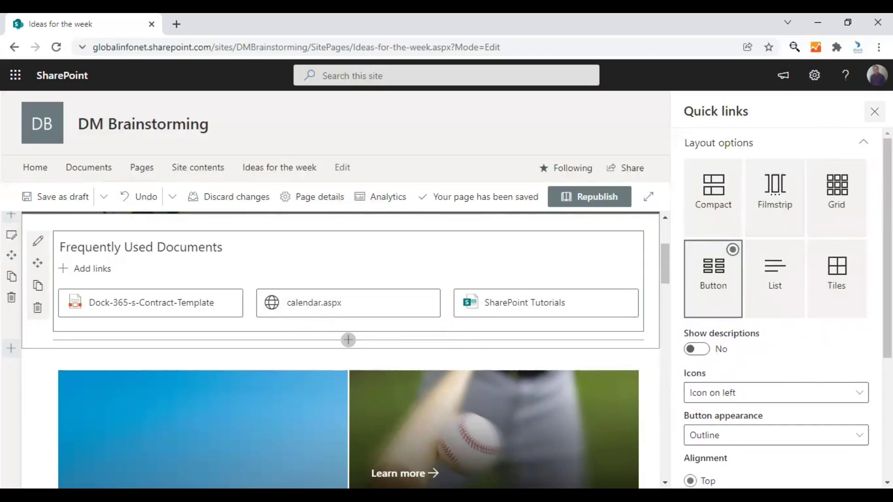
- Close the Quick links settings and republish the Ideas for the week page
left_click(874, 112)
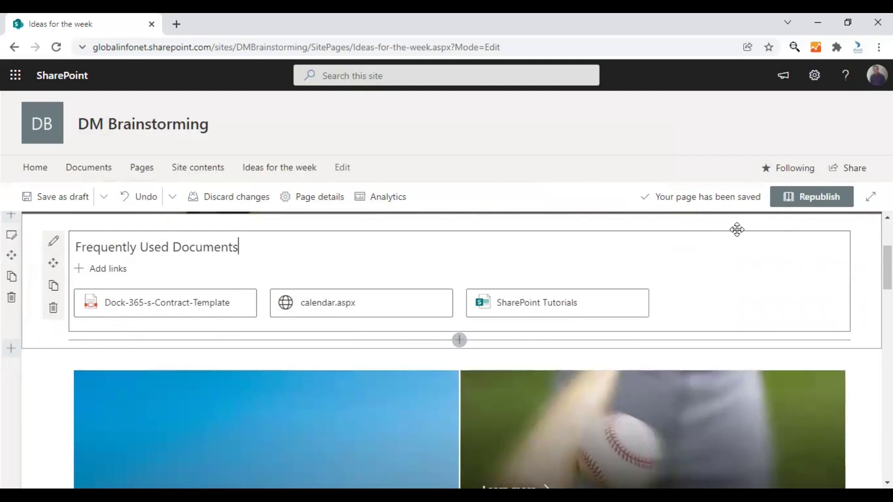
left_click(833, 199)
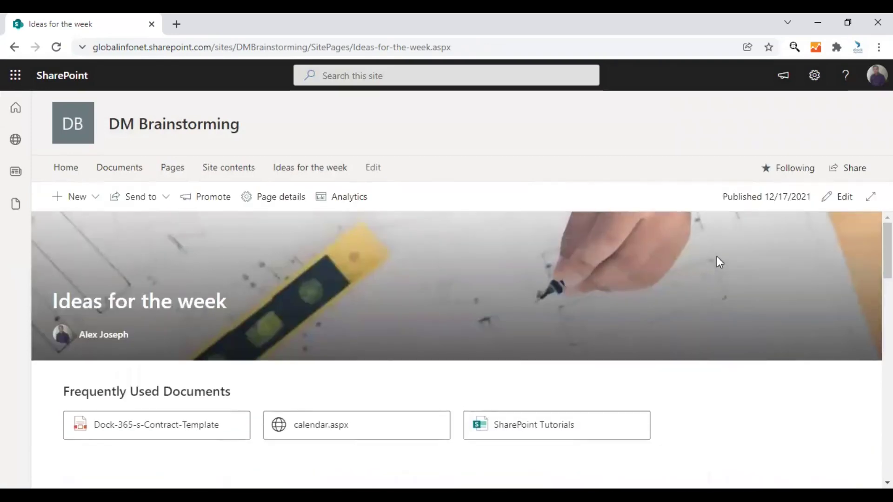
scroll(735, 414, "down", 1)
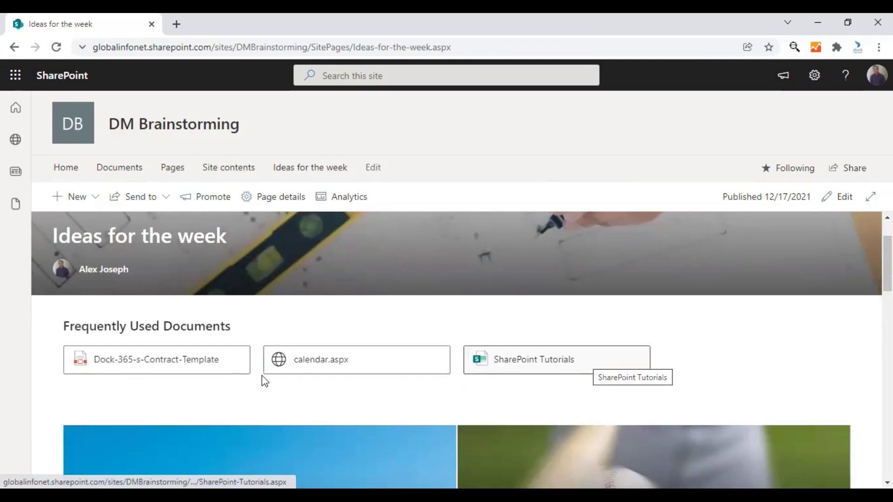
scroll(264, 381, "down", 1)
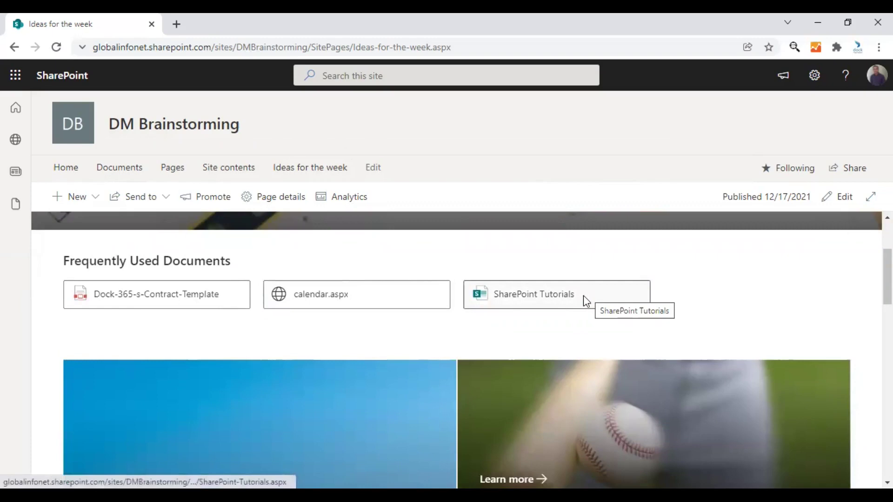
- Open the SharePoint Tutorials button link in a new tab, then return to Ideas for the week
left_click(624, 308)
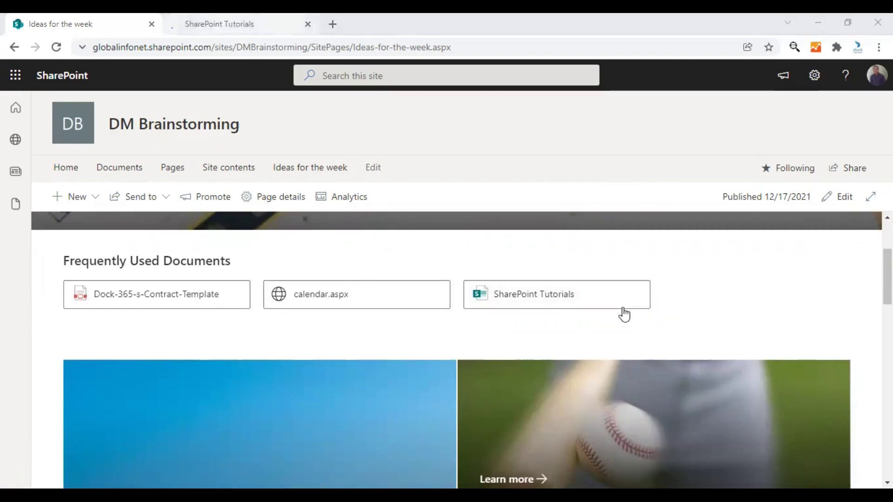
key("ctrl+Tab")
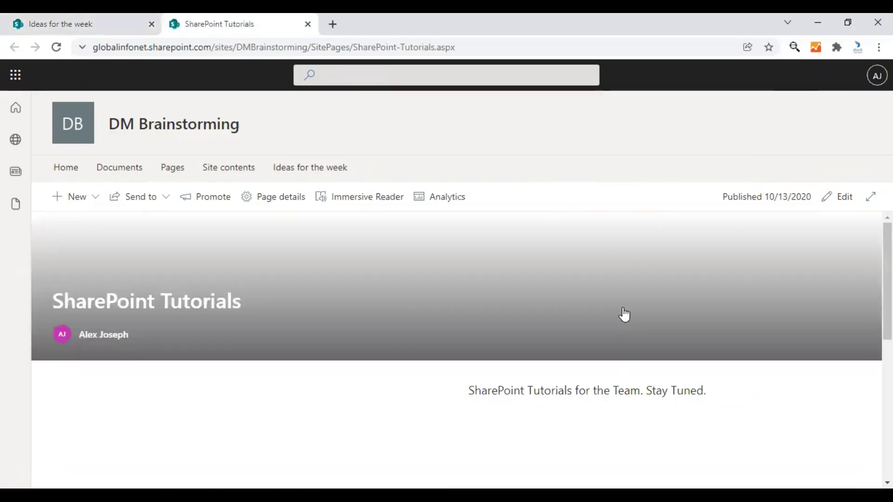
scroll(475, 373, "down", 1)
scroll(472, 377, "down", 1)
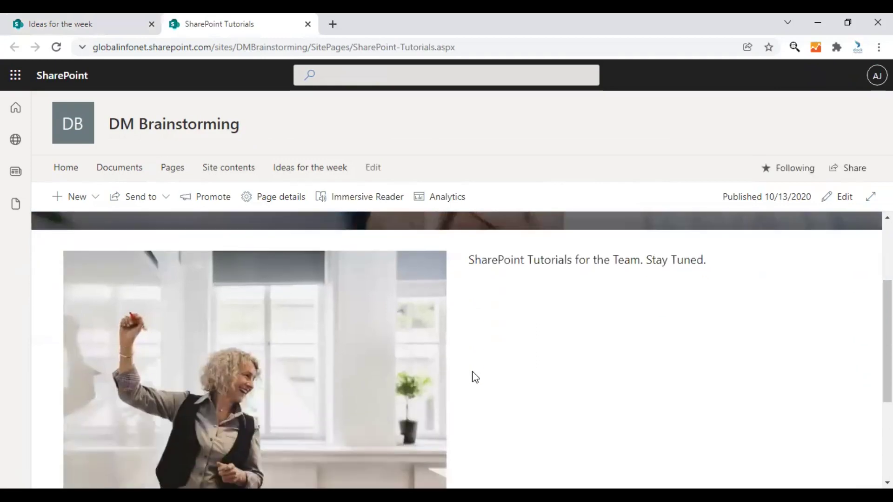
scroll(473, 376, "up", 2)
scroll(473, 377, "down", 2)
scroll(474, 376, "down", 3)
scroll(472, 375, "down", 1)
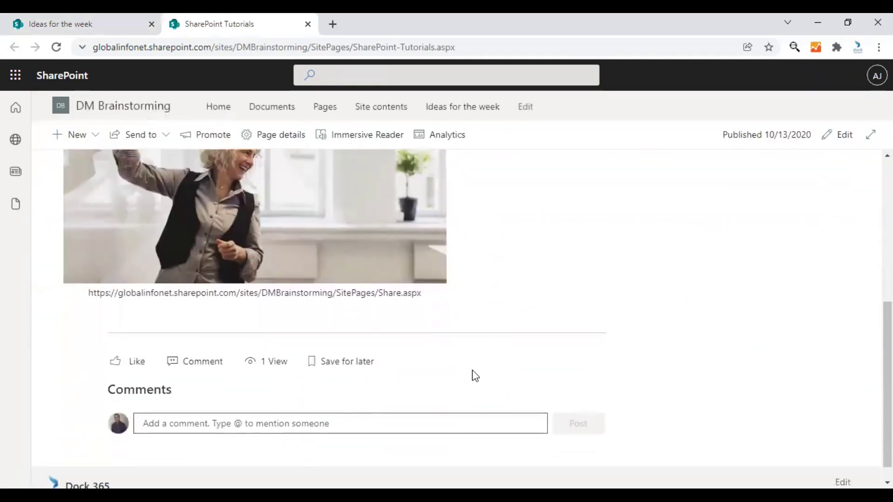
scroll(473, 375, "up", 5)
left_click(121, 18)
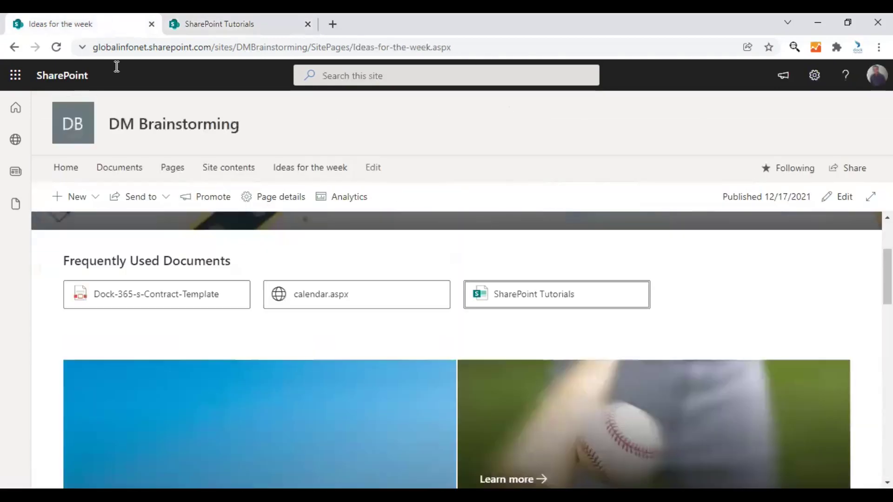
- Preview the Dock-365 contract template PDF from its link, then go to the DM Brainstorming home page
left_click(175, 307)
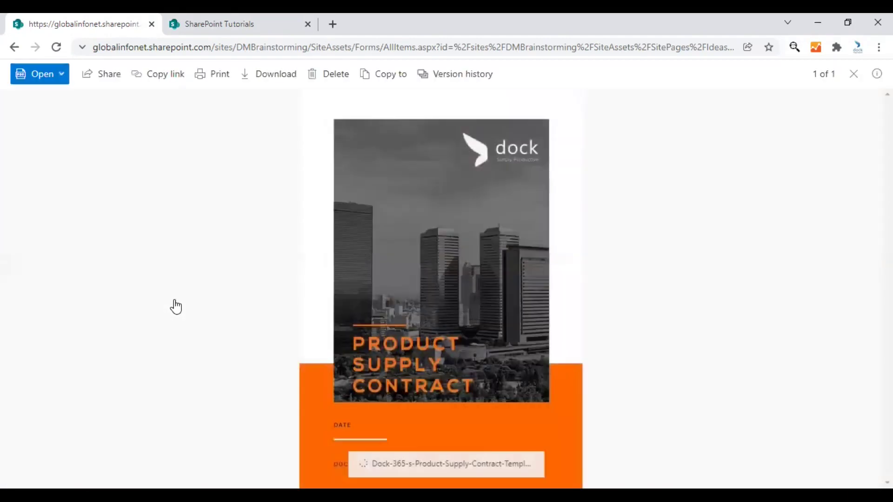
left_click(854, 74)
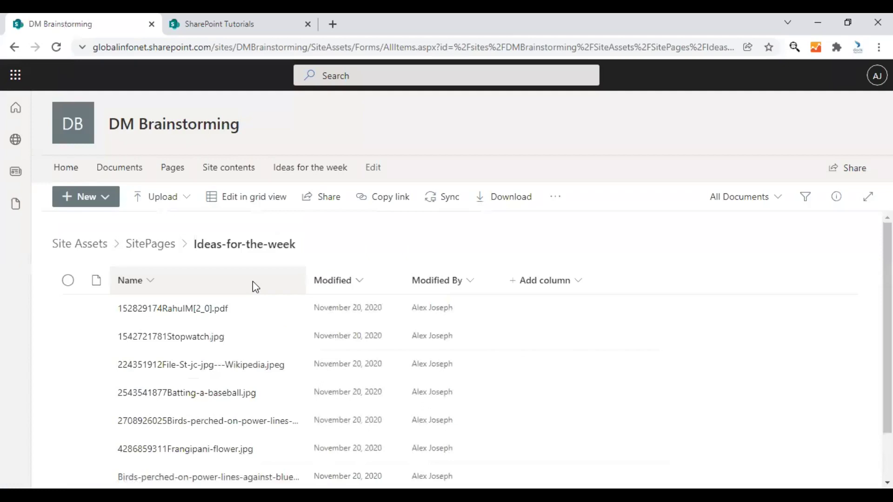
left_click(61, 171)
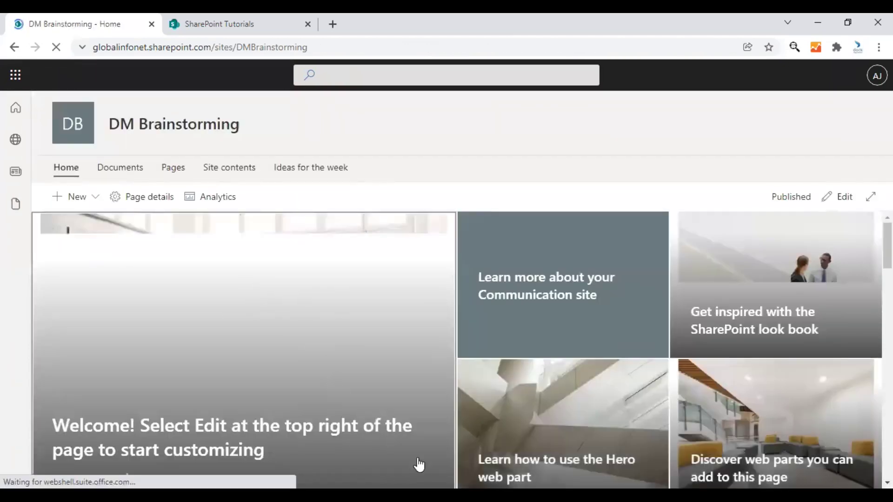